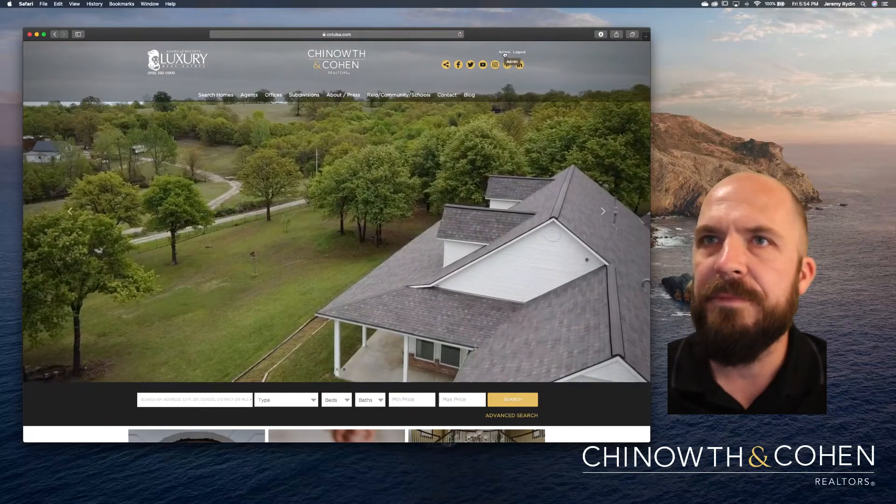
# Go to the Propertybase GO admin dashboard via the website's Admin link.
pyautogui.click(505, 53)
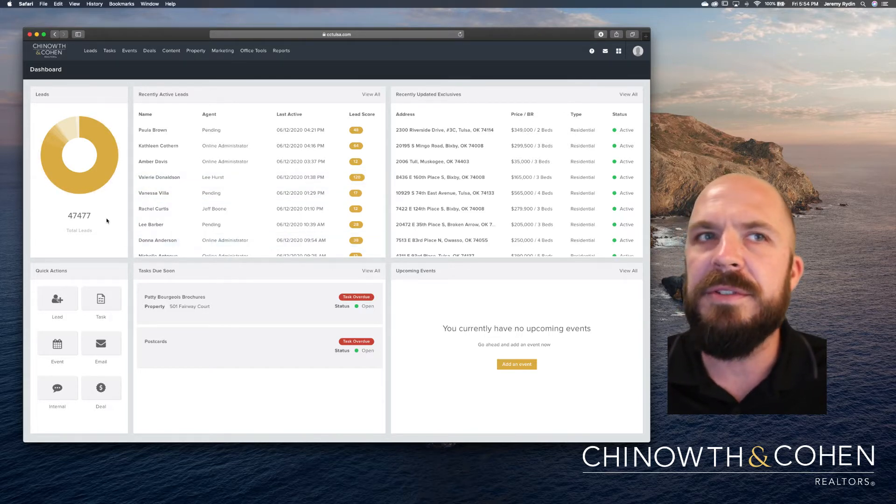
pyautogui.moveTo(90, 174)
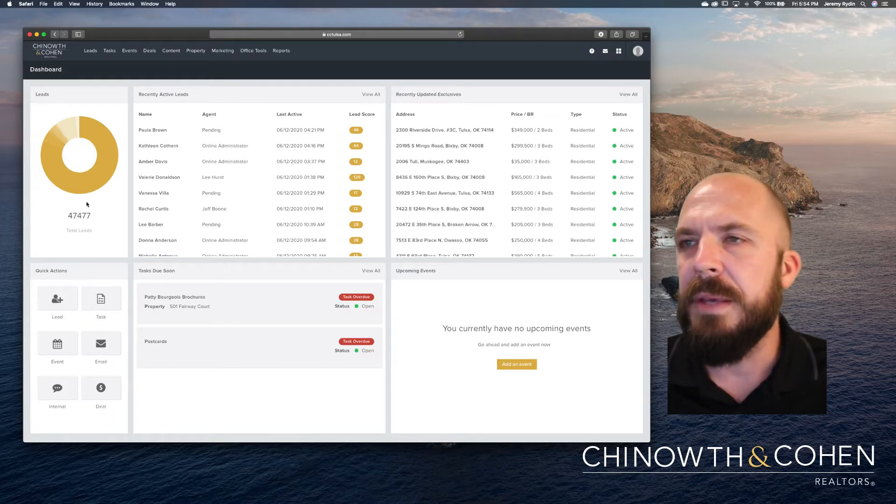
pyautogui.moveTo(86, 129)
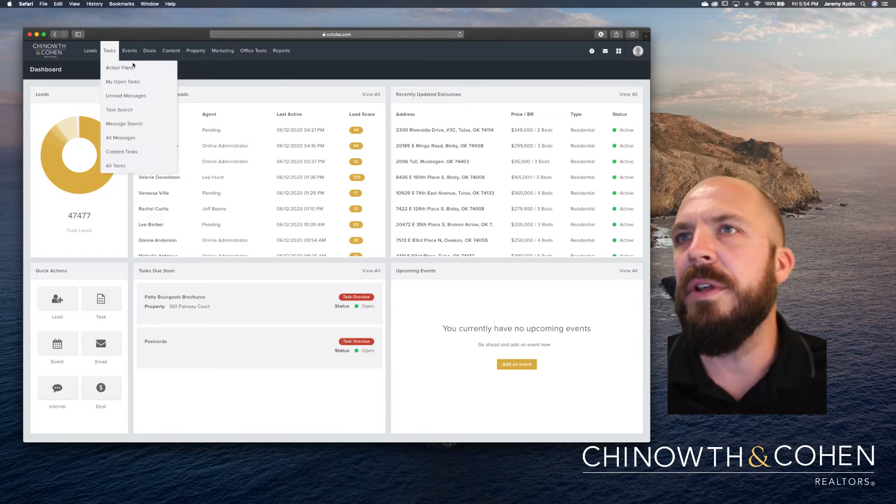
# Browse the top navigation menus, then go to Leads > Import Leads.
pyautogui.moveTo(135, 56)
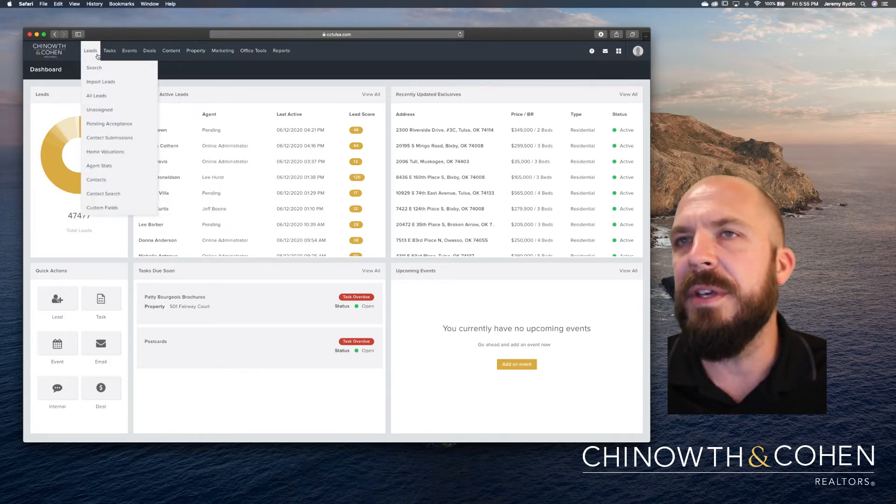
pyautogui.moveTo(174, 54)
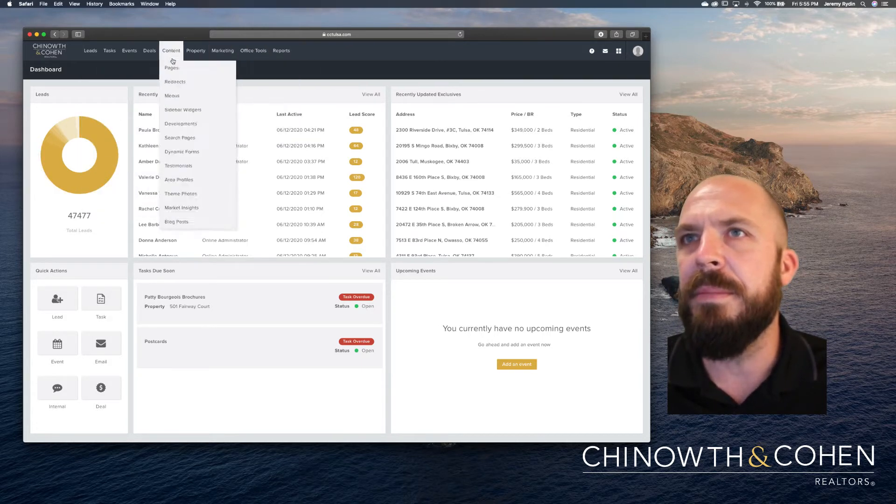
pyautogui.moveTo(94, 58)
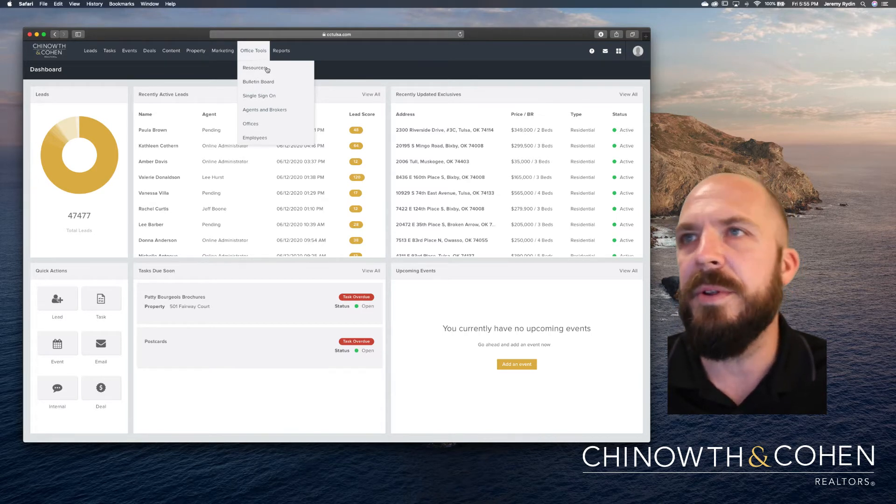
pyautogui.moveTo(273, 62)
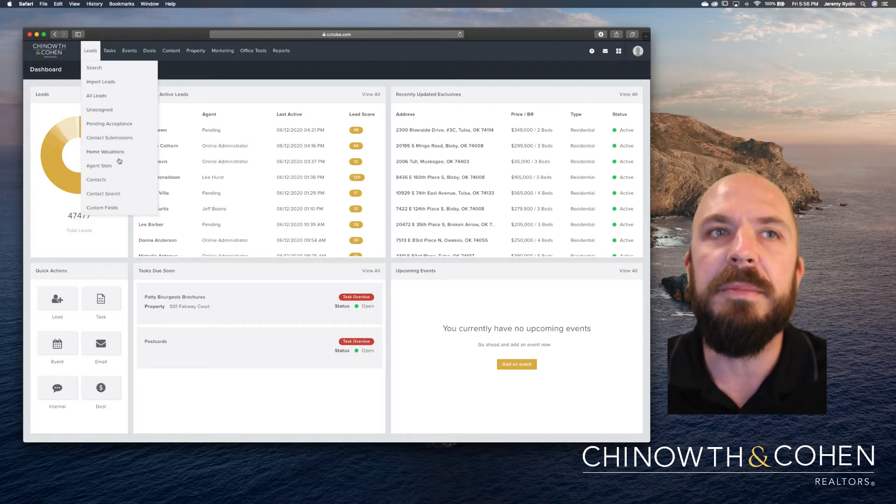
pyautogui.moveTo(134, 50)
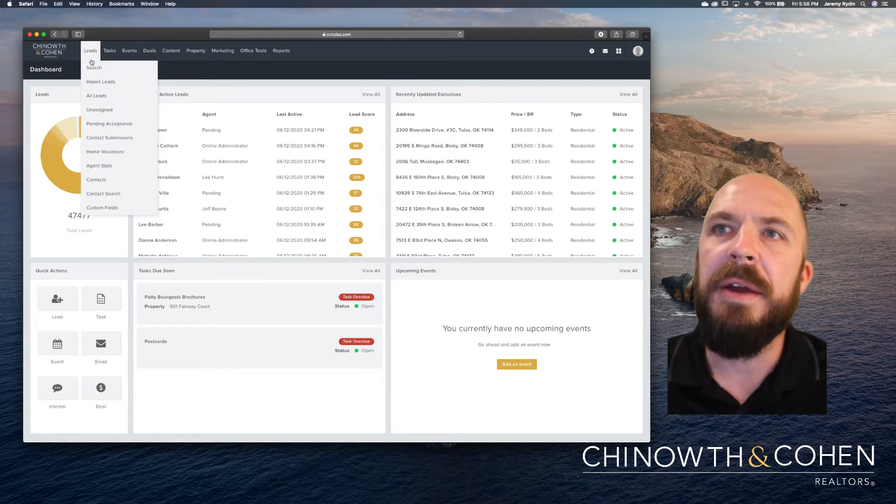
pyautogui.click(94, 83)
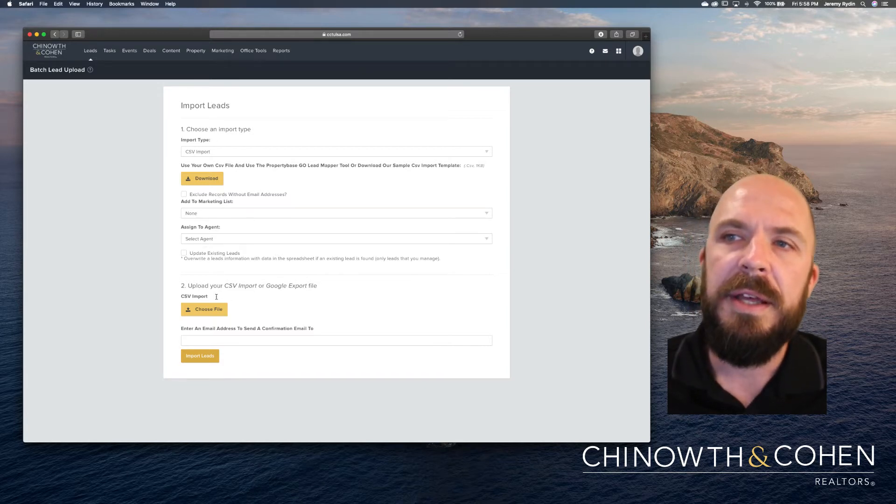
# Select the confirmation email field on the CSV Import Leads form.
pyautogui.click(227, 341)
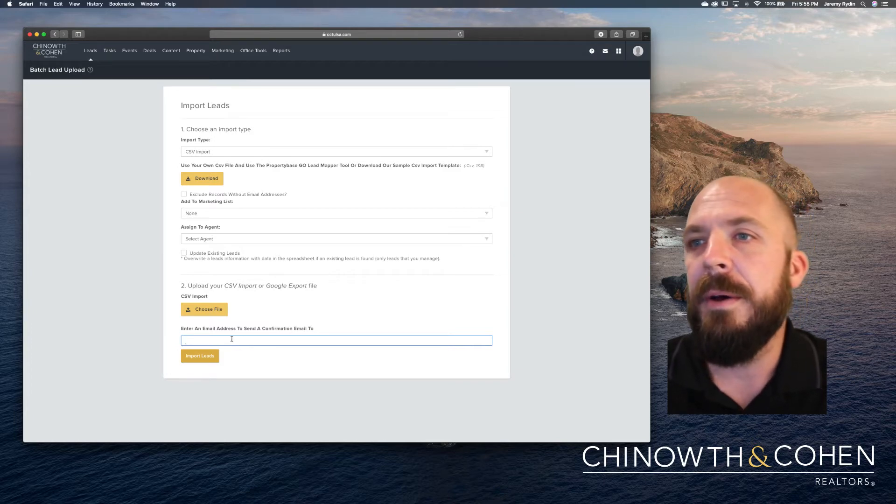
pyautogui.click(244, 318)
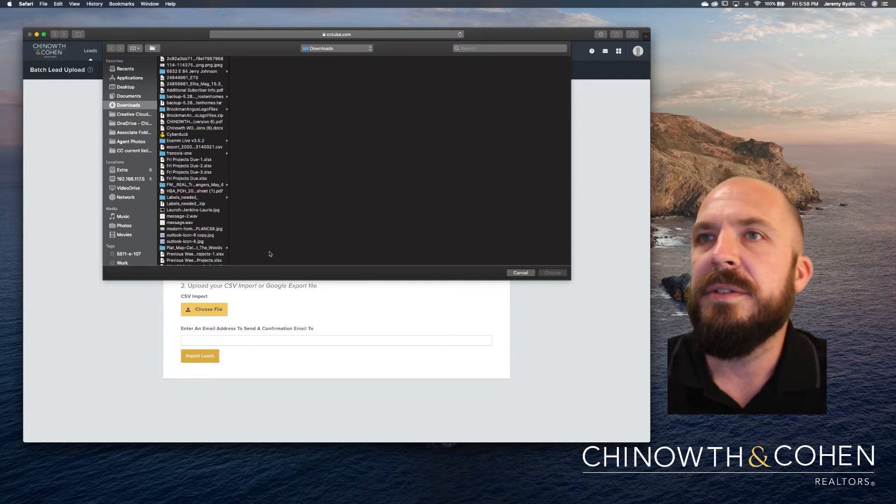
pyautogui.click(520, 273)
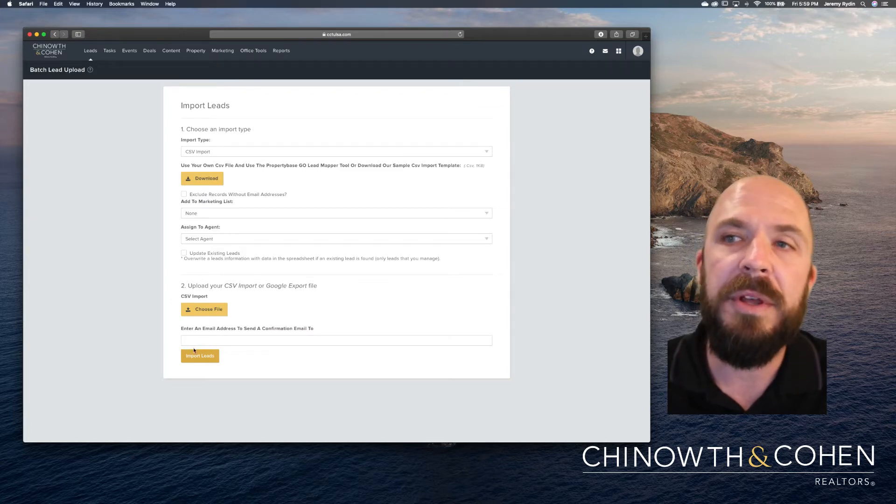
pyautogui.click(241, 317)
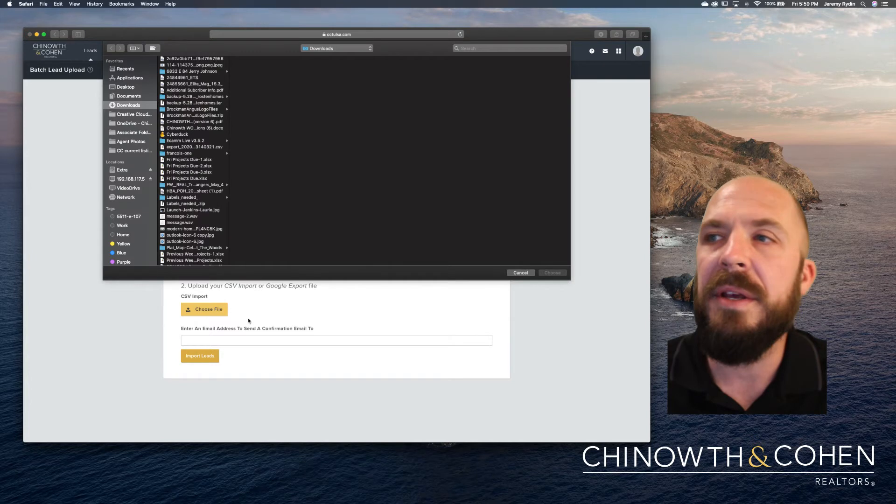
pyautogui.click(512, 273)
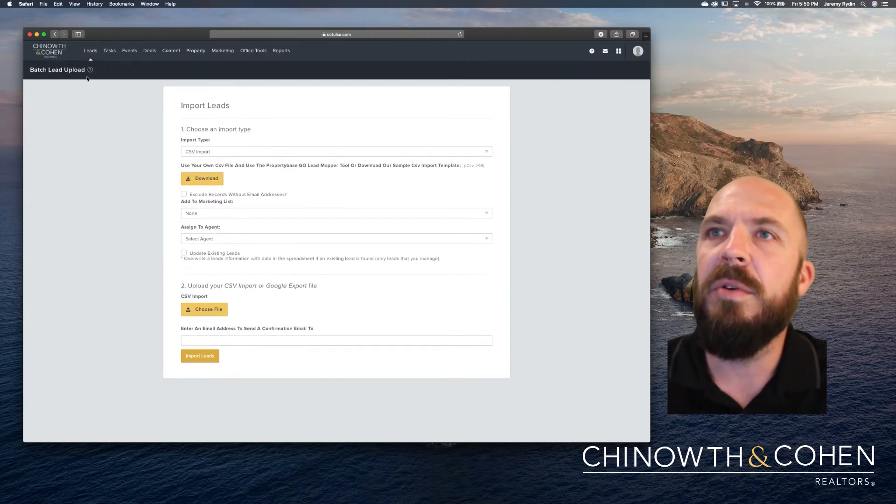
pyautogui.moveTo(91, 58)
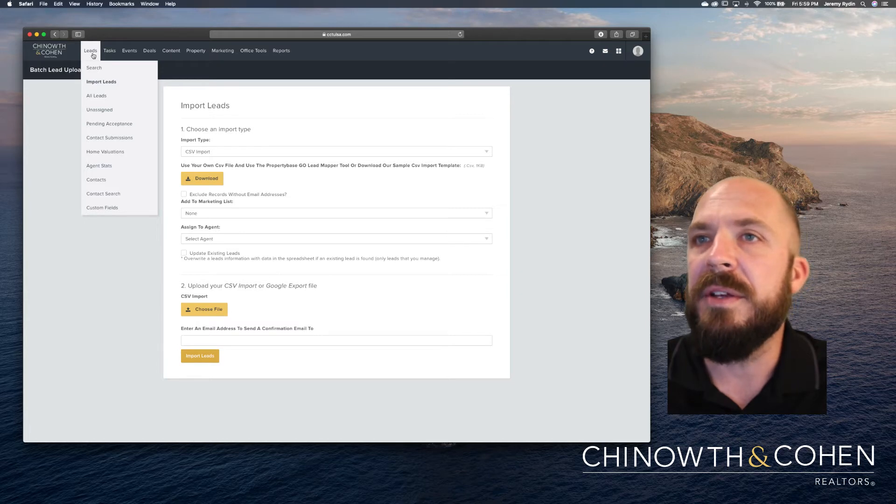
# Go to Leads > Contacts (6 contacts), reload it, and choose Add Contact.
pyautogui.click(99, 181)
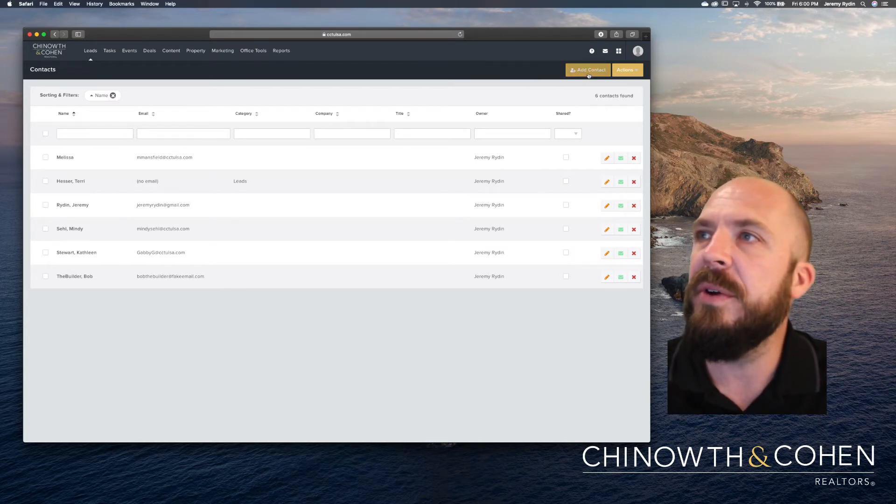
pyautogui.click(88, 51)
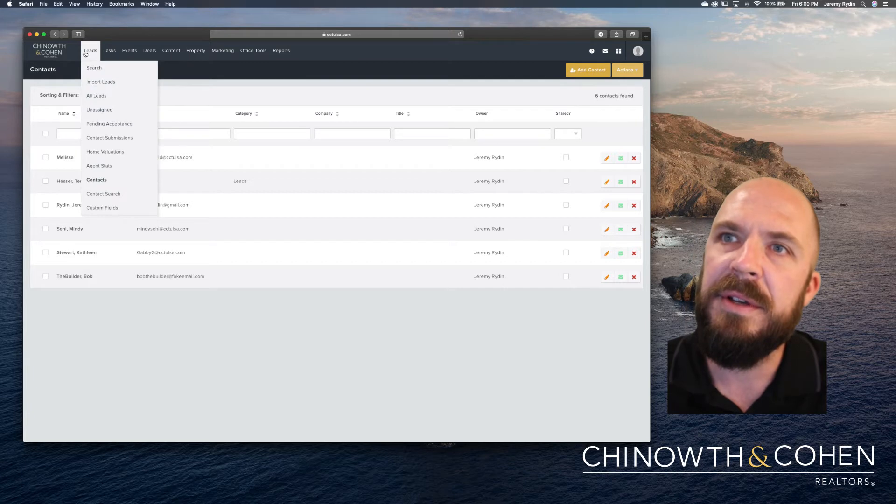
pyautogui.click(99, 181)
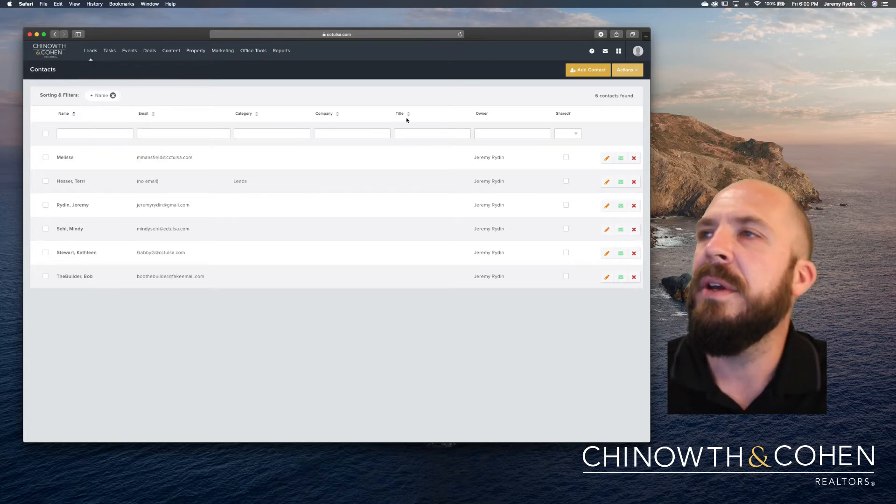
pyautogui.click(579, 72)
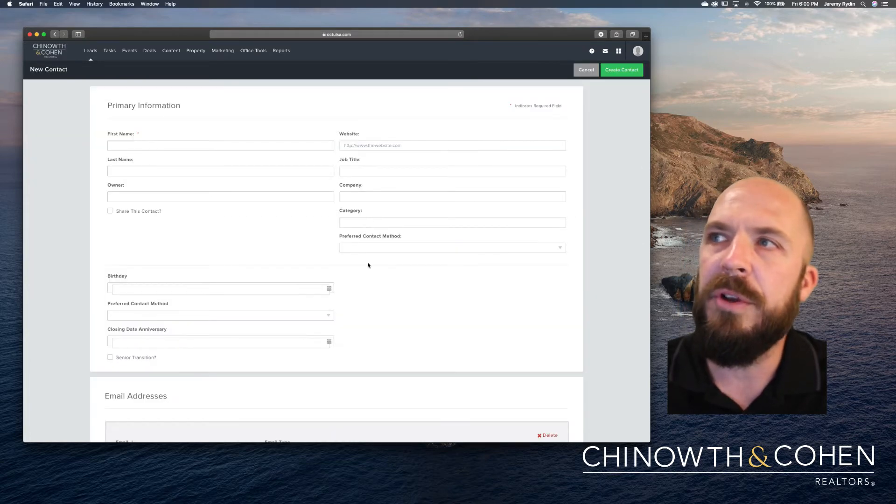
# Cancel the blank New Contact form without saving, back to the 6 contacts.
pyautogui.scroll(-10, 367, 265)
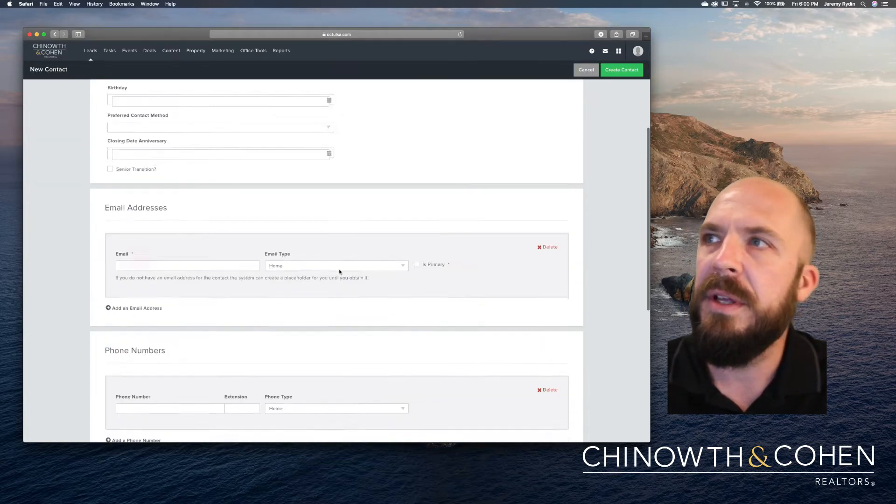
pyautogui.scroll(10, 339, 272)
pyautogui.click(586, 76)
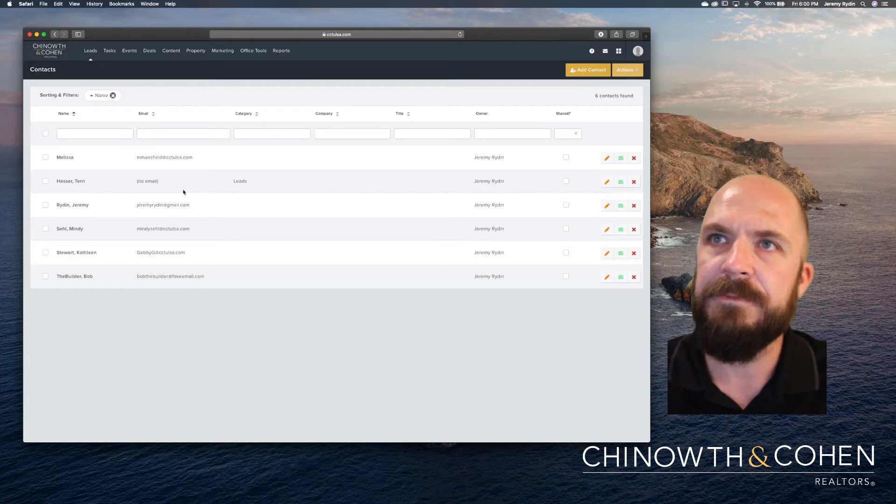
# Look over the Tasks and Events menus, then go to Content > Pages (669 pages).
pyautogui.click(110, 57)
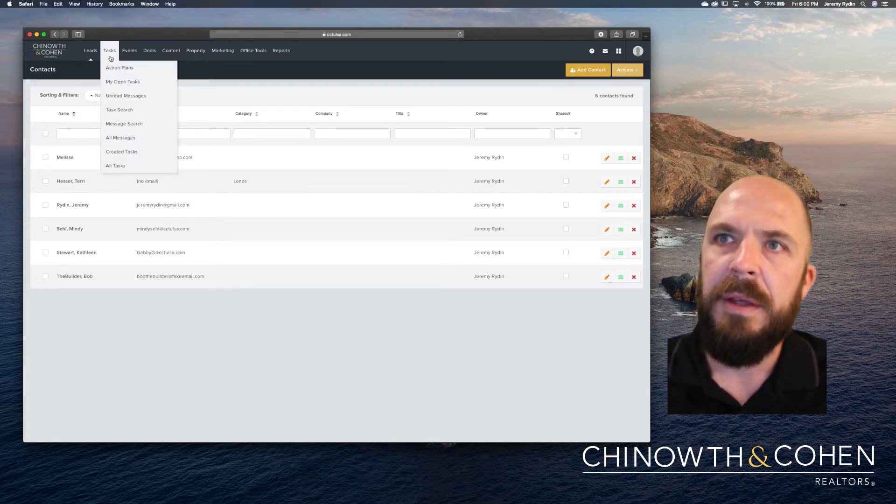
pyautogui.click(132, 55)
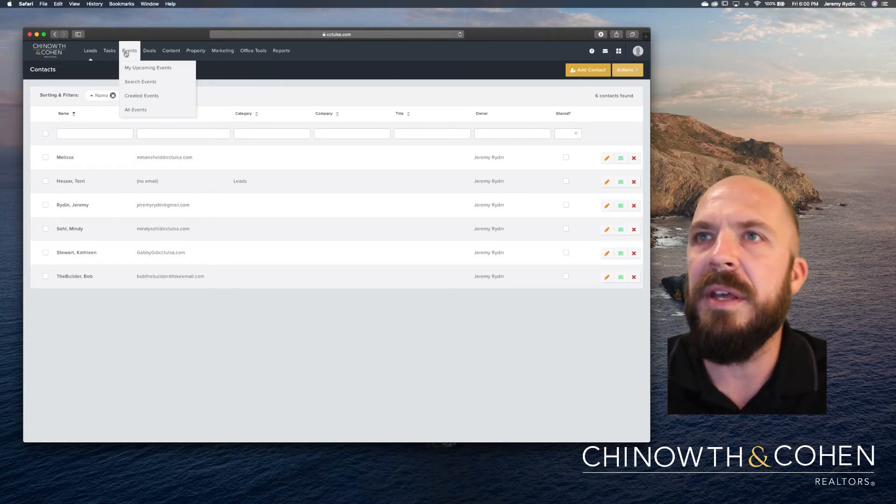
pyautogui.click(113, 55)
pyautogui.moveTo(146, 57)
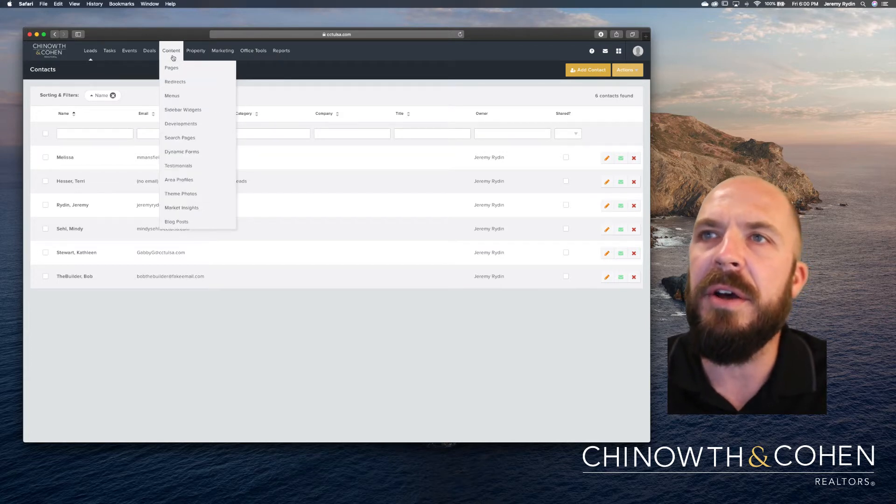
pyautogui.click(172, 69)
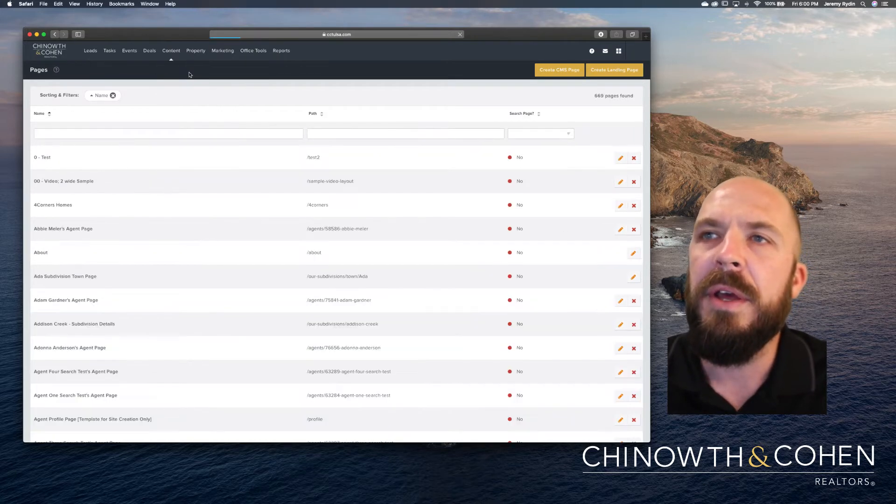
# Return to the top of the 669-page list and show the Marketing menu.
pyautogui.scroll(-5, 252, 172)
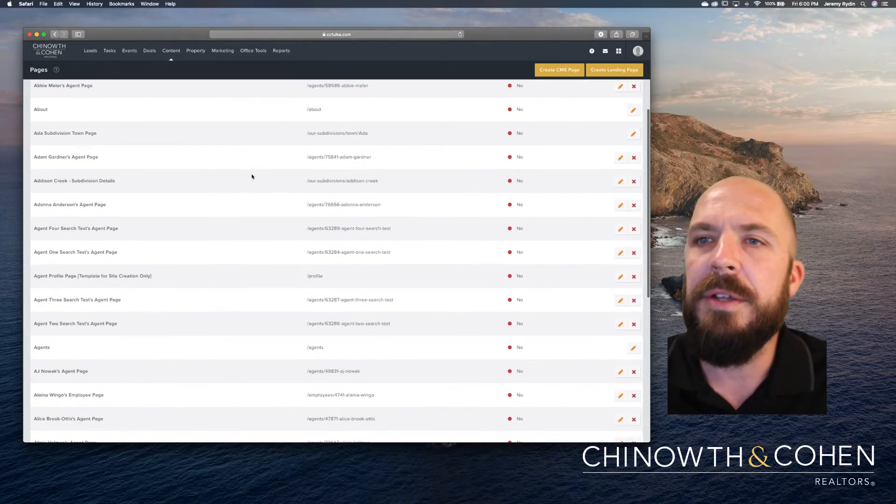
pyautogui.scroll(-5, 252, 177)
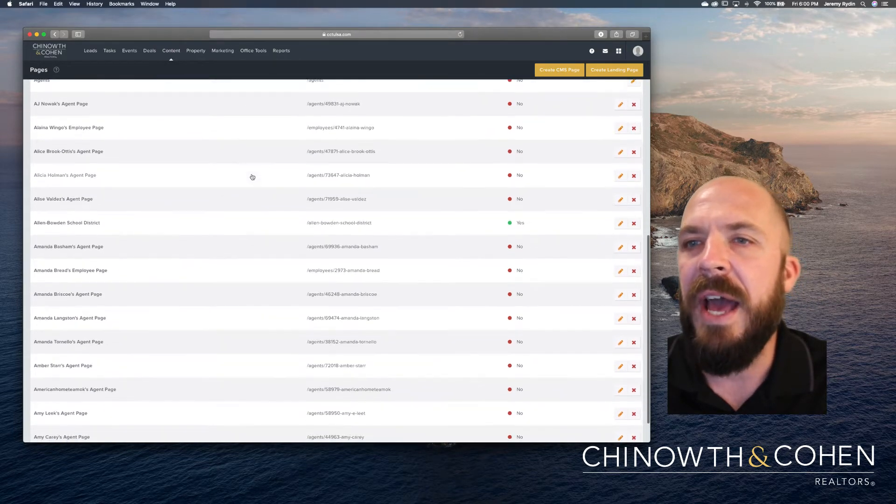
pyautogui.scroll(3, 253, 177)
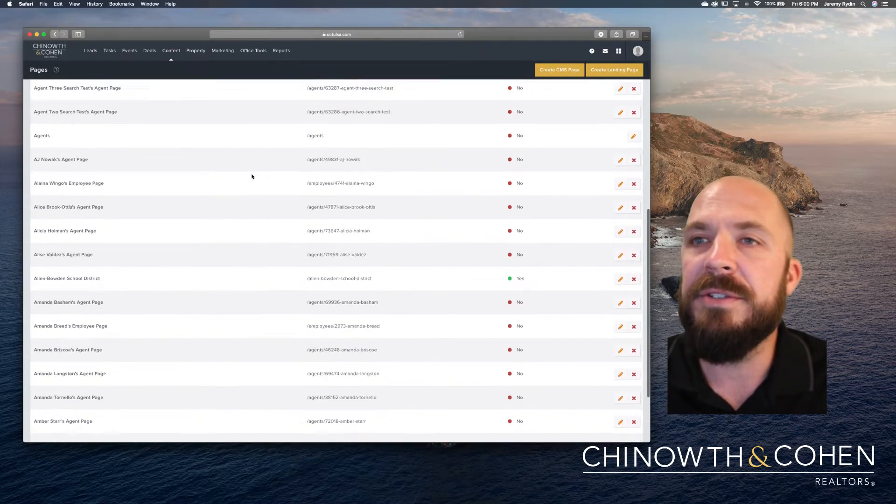
pyautogui.scroll(3, 252, 177)
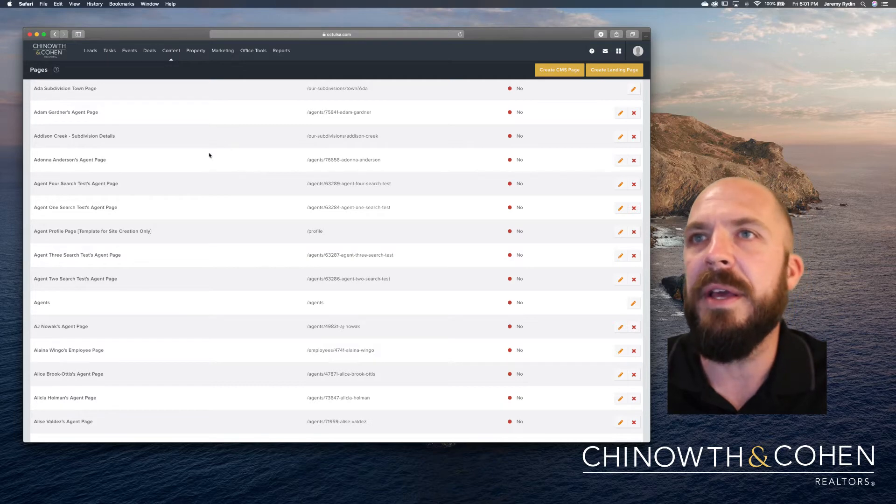
pyautogui.scroll(5, 210, 166)
pyautogui.scroll(2, 210, 168)
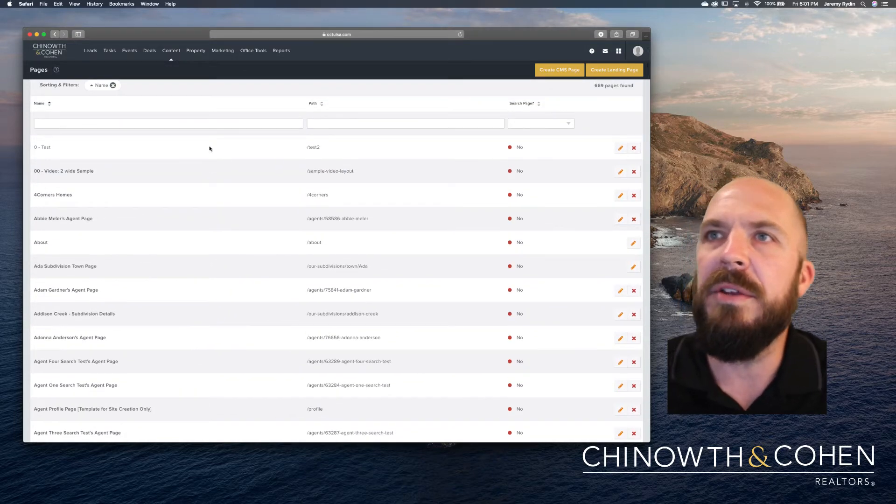
pyautogui.moveTo(176, 62)
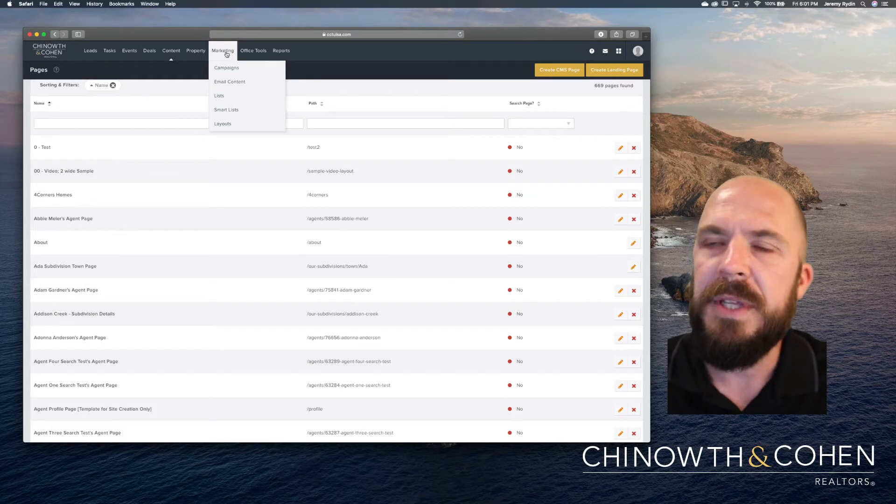
# Go to Marketing > Lists, showing 2026 email lists, and reload it from the menu.
pyautogui.click(223, 99)
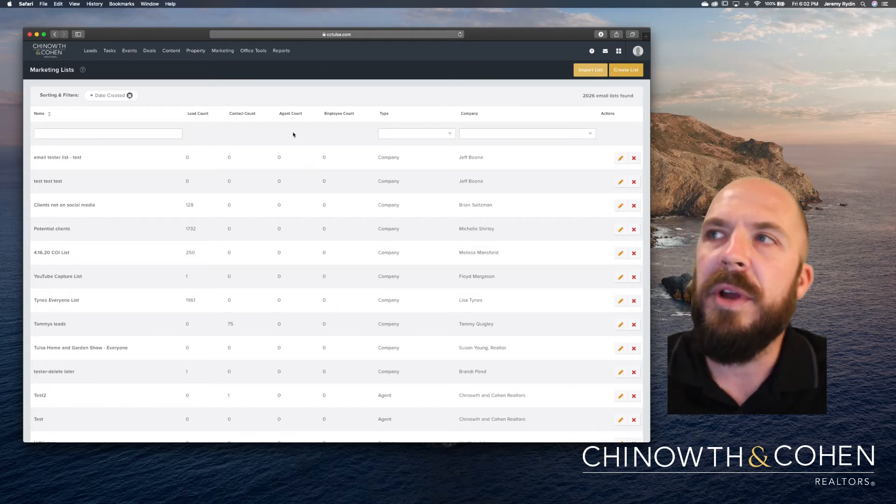
pyautogui.moveTo(223, 57)
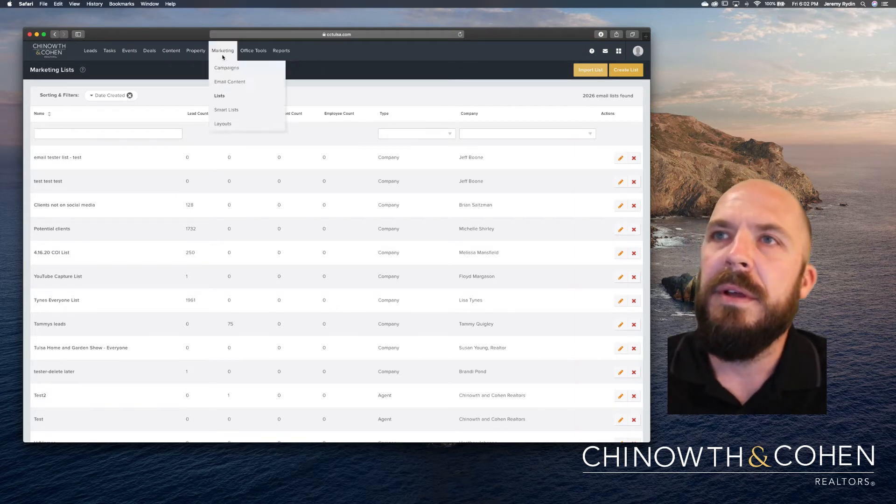
pyautogui.click(224, 97)
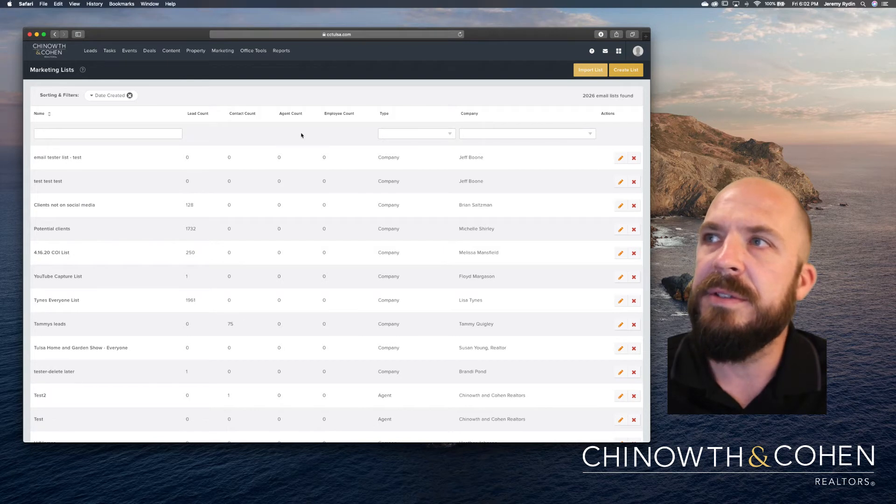
# Create company list 'This Class List', described 'just for fun', with no action plan.
pyautogui.click(628, 75)
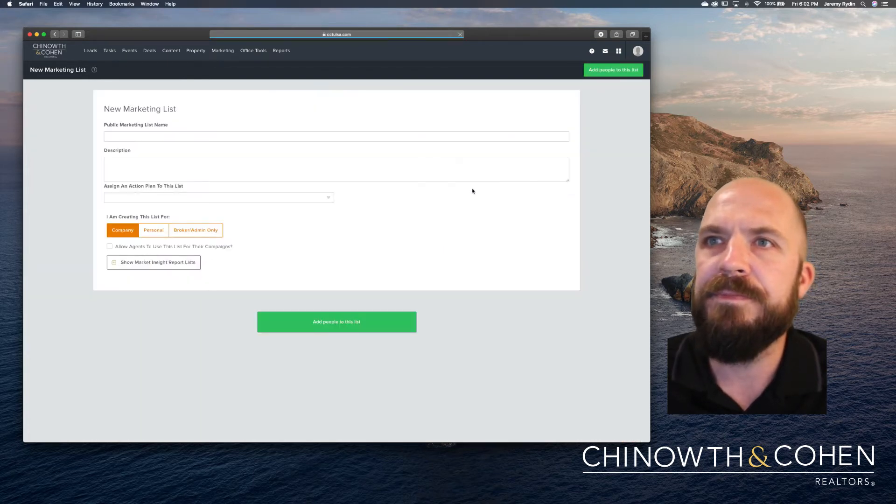
pyautogui.click(174, 138)
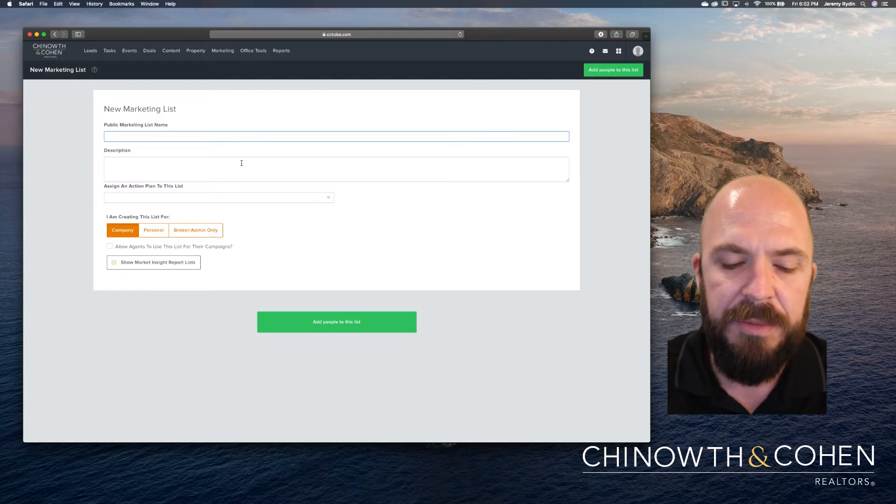
pyautogui.write('Th')
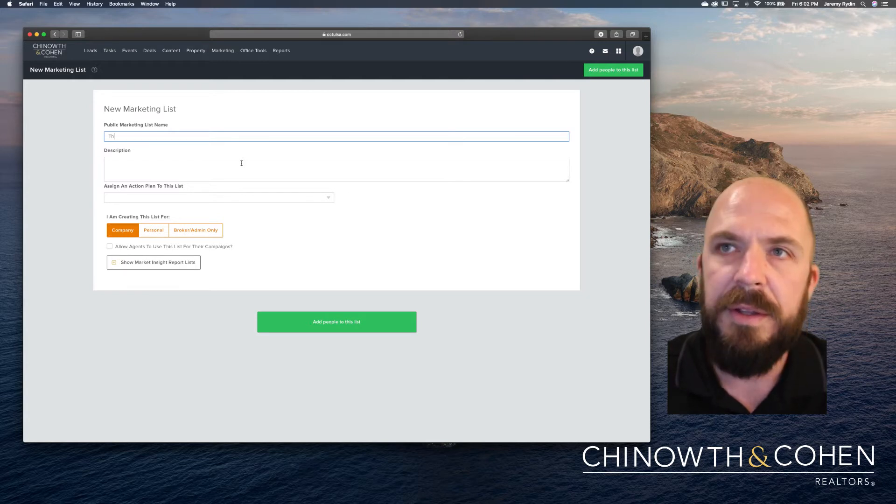
pyautogui.write('is Class List')
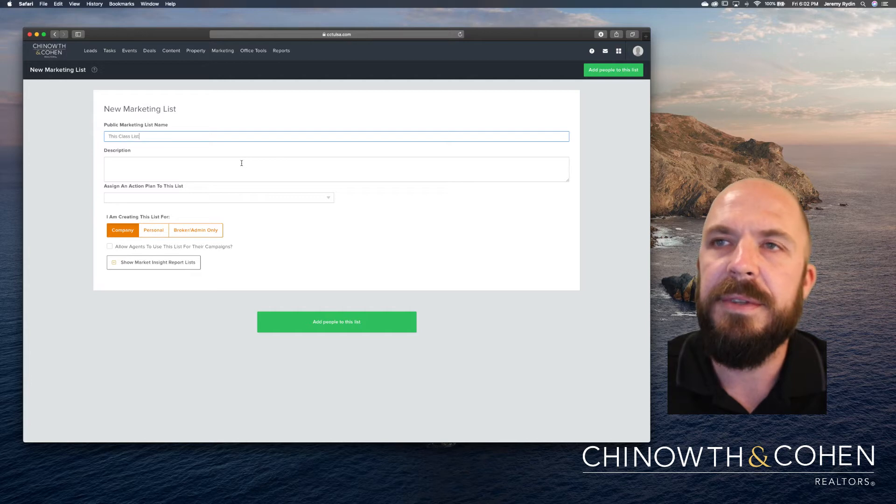
pyautogui.click(242, 163)
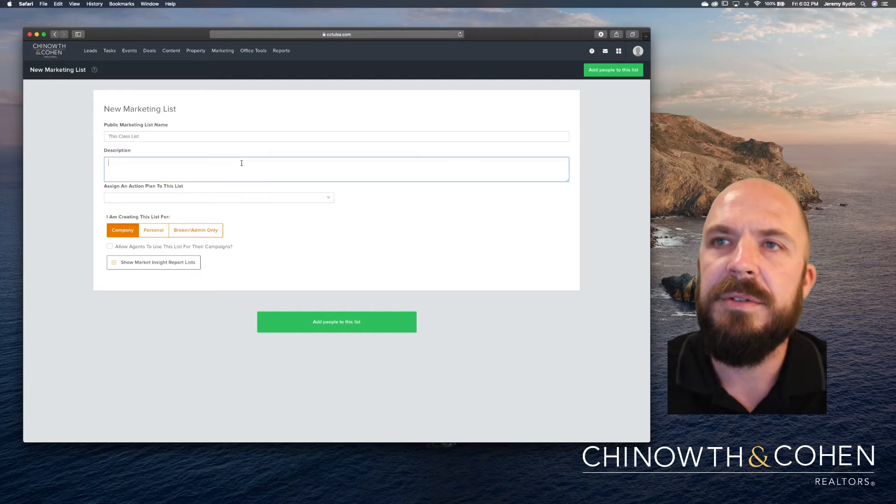
pyautogui.write('just f')
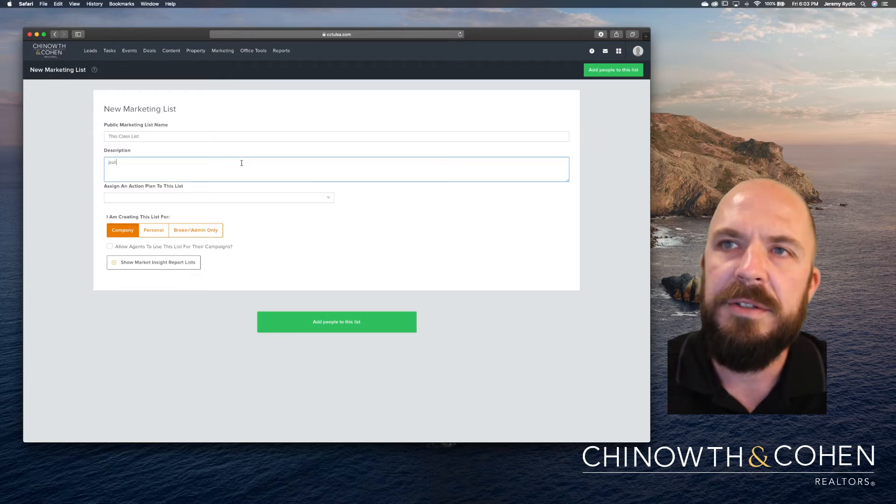
pyautogui.write('or fun')
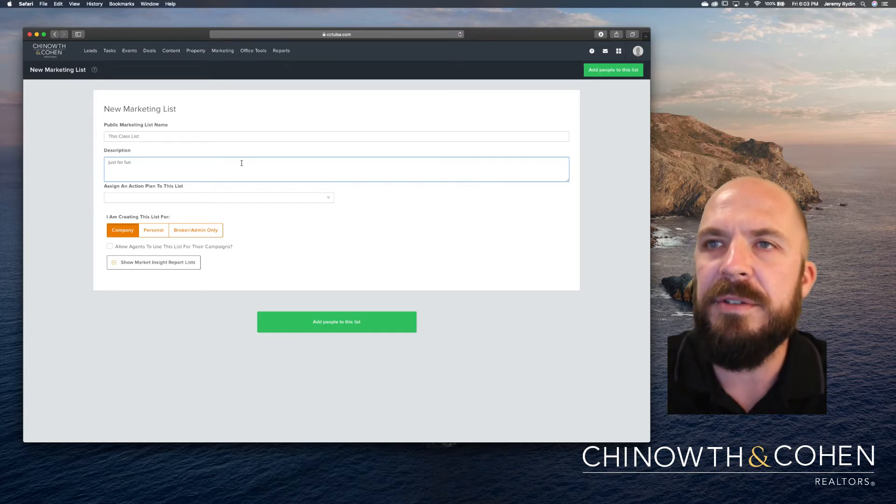
pyautogui.click(238, 198)
pyautogui.click(367, 216)
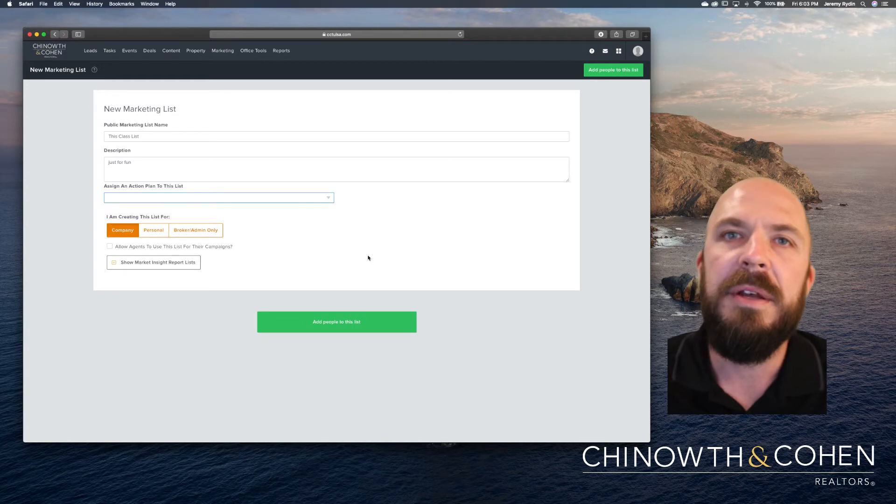
pyautogui.click(364, 284)
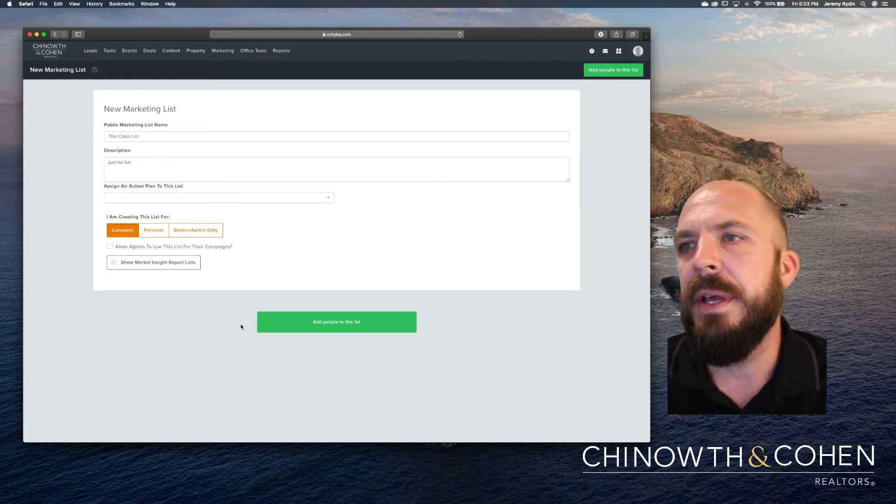
pyautogui.click(308, 325)
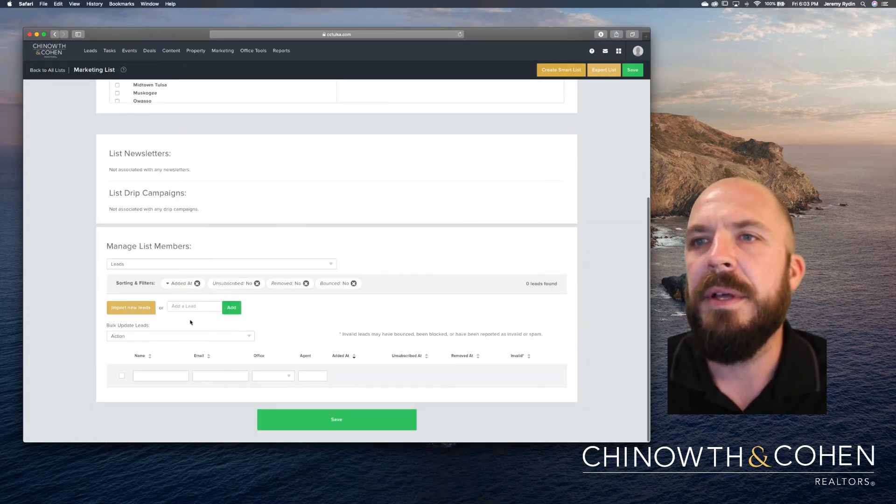
# Save This Class List, still with 0 members, and get the update confirmation.
pyautogui.scroll(10, 190, 323)
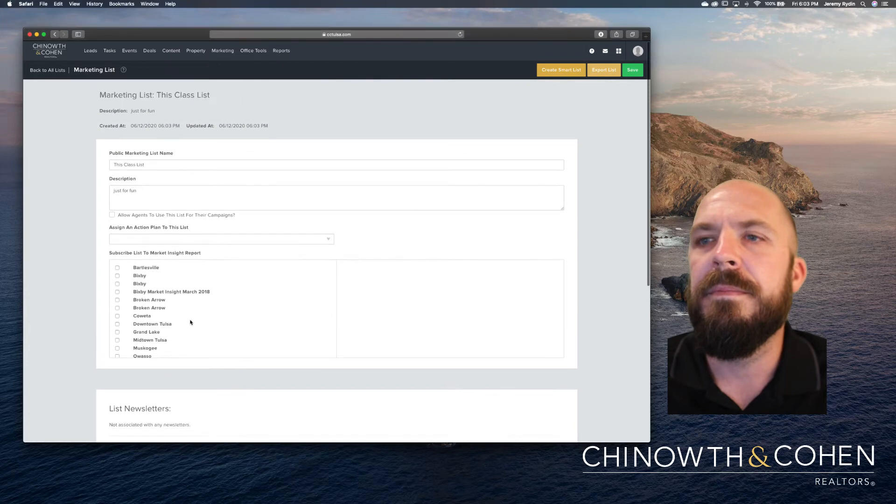
pyautogui.scroll(-4, 191, 322)
pyautogui.scroll(-8, 420, 389)
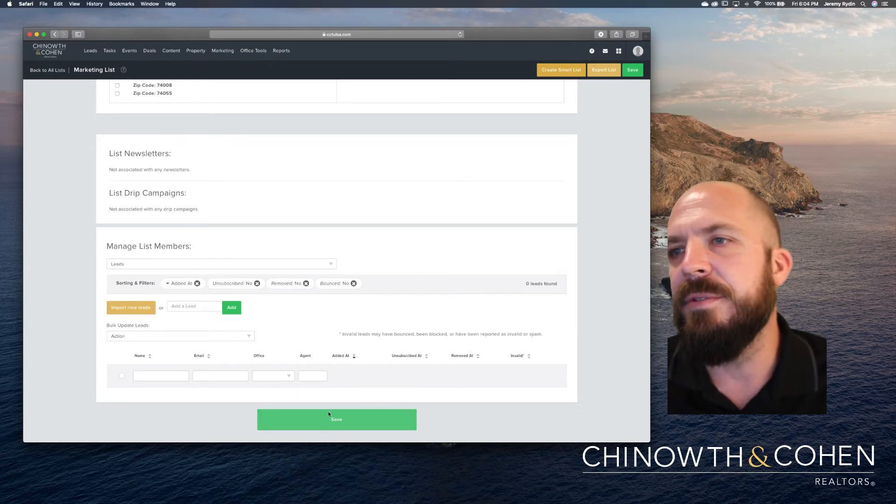
pyautogui.click(308, 423)
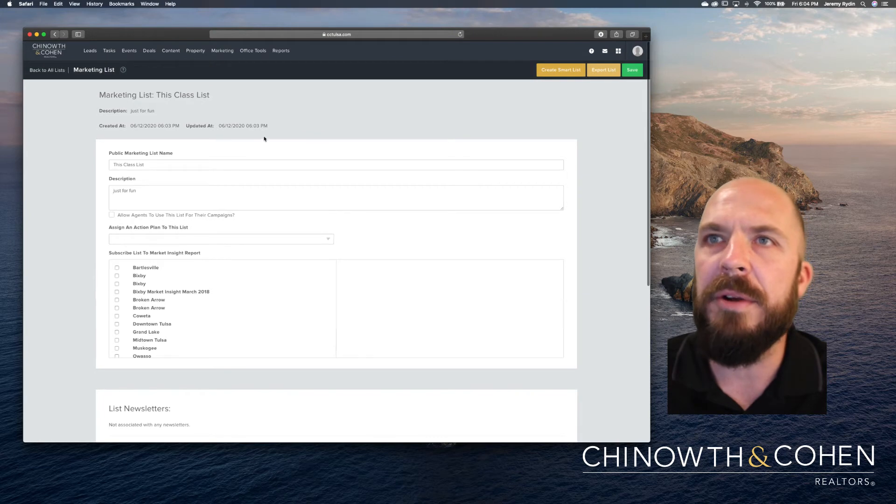
pyautogui.moveTo(95, 57)
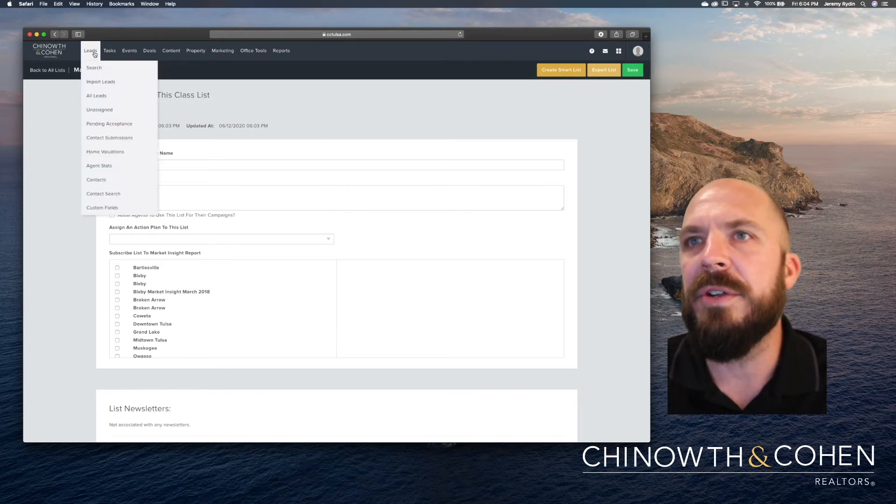
# Open the All Leads list, sorted by lead score from highest down.
pyautogui.click(97, 97)
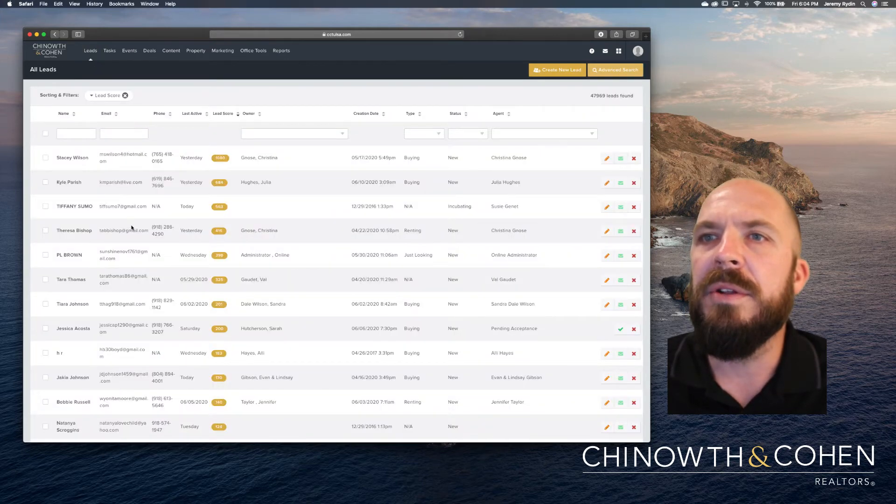
pyautogui.scroll(-3, 129, 226)
pyautogui.scroll(3, 132, 231)
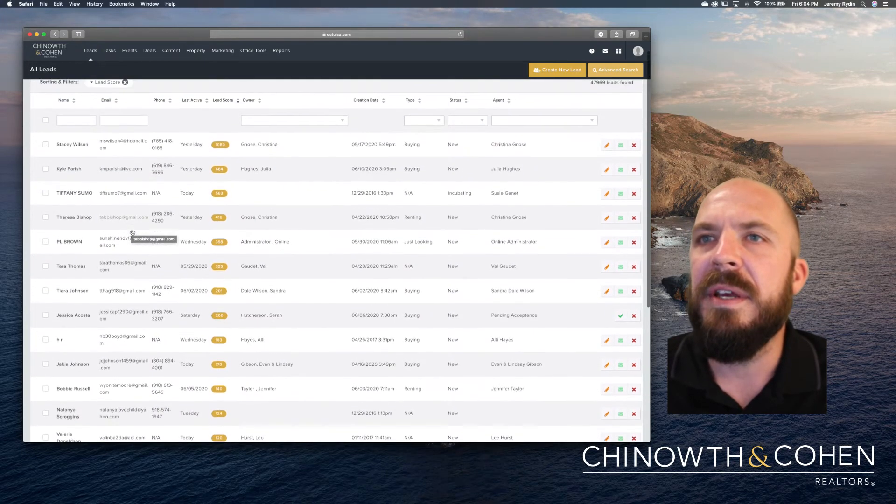
pyautogui.scroll(1, 132, 232)
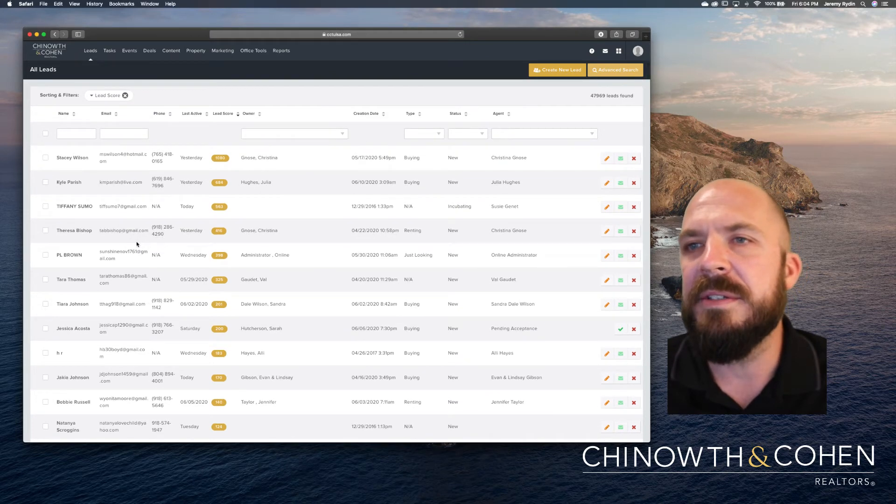
pyautogui.scroll(-5, 107, 280)
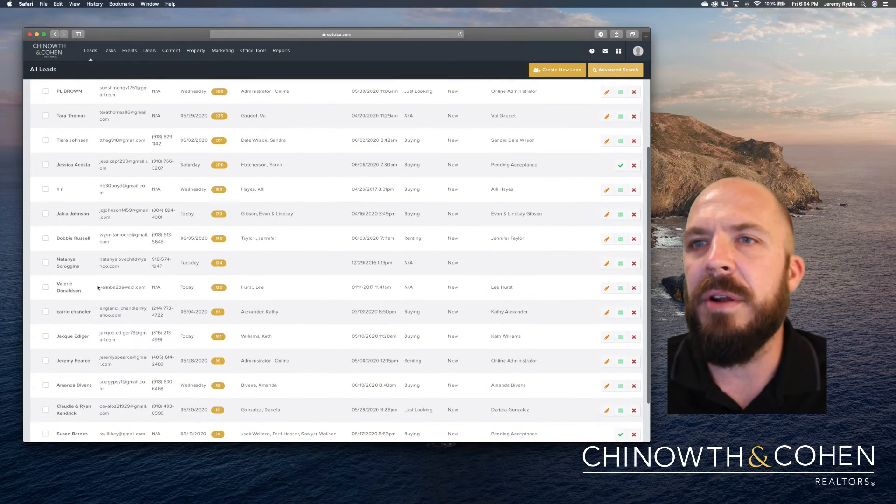
# Tick the checkboxes of six leads to add to a list.
pyautogui.click(46, 279)
pyautogui.scroll(1, 49, 322)
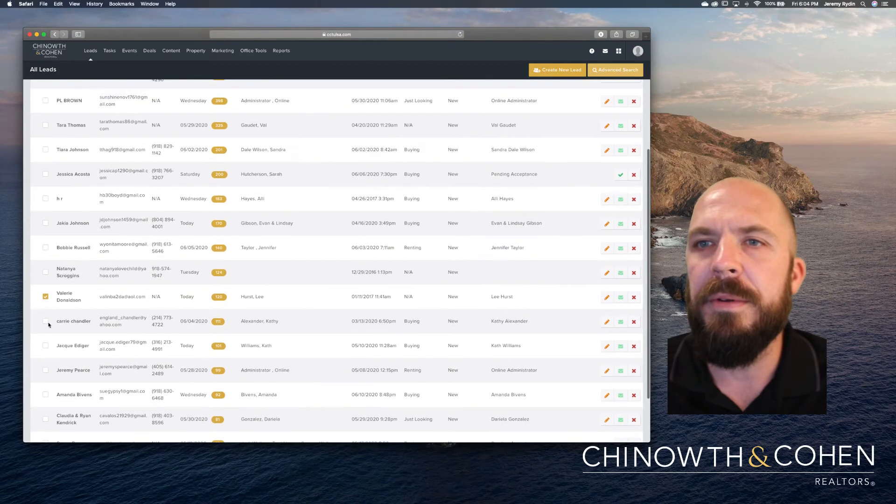
pyautogui.scroll(-1, 47, 322)
pyautogui.click(45, 322)
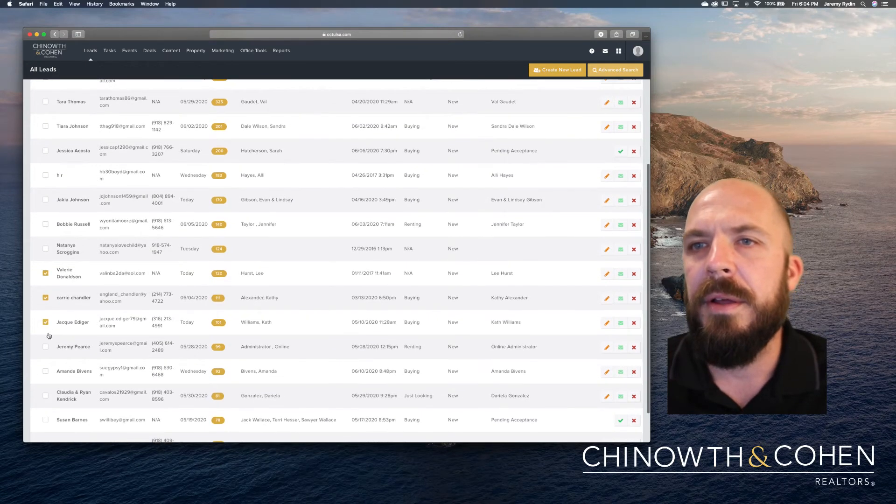
pyautogui.click(45, 348)
pyautogui.click(45, 372)
pyautogui.click(46, 395)
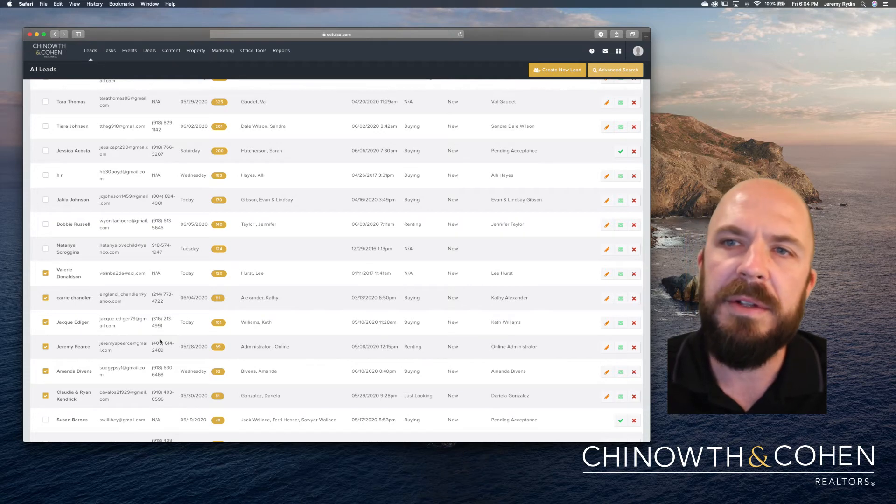
pyautogui.scroll(5, 160, 341)
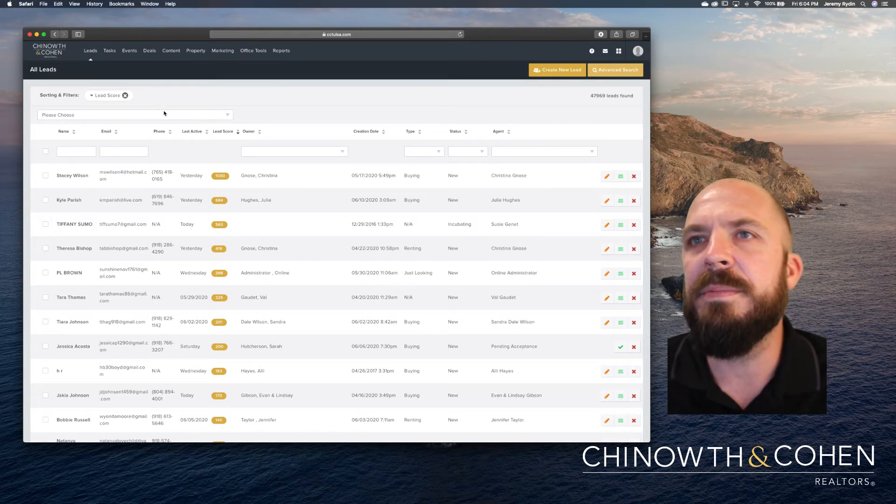
# Choose the bulk action to add the selected leads to a list, browsing the target lists.
pyautogui.click(197, 116)
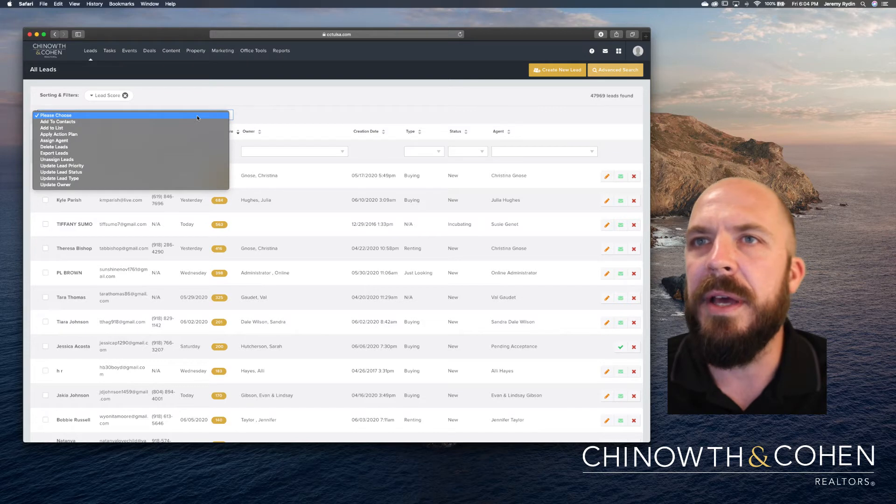
pyautogui.click(188, 127)
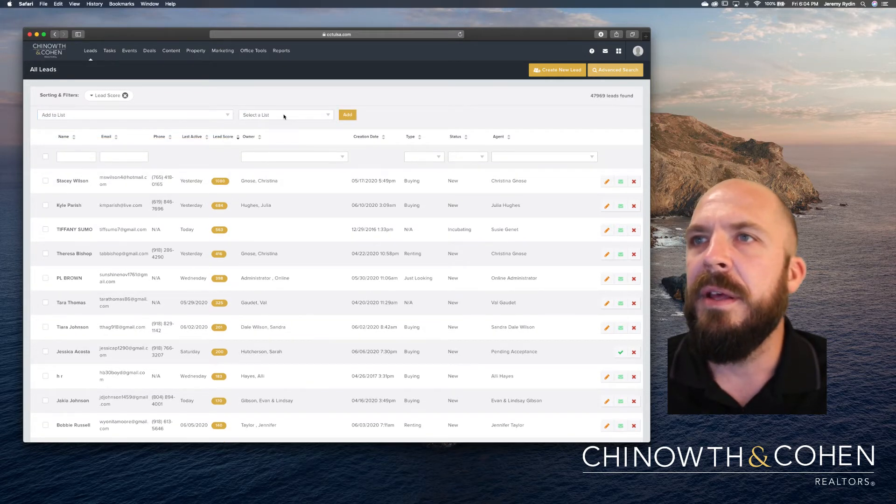
pyautogui.click(284, 115)
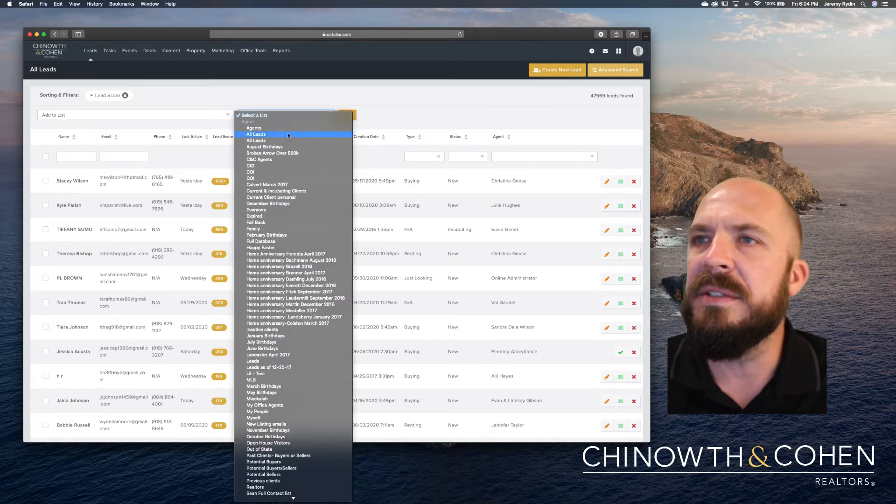
pyautogui.scroll(-5, 301, 227)
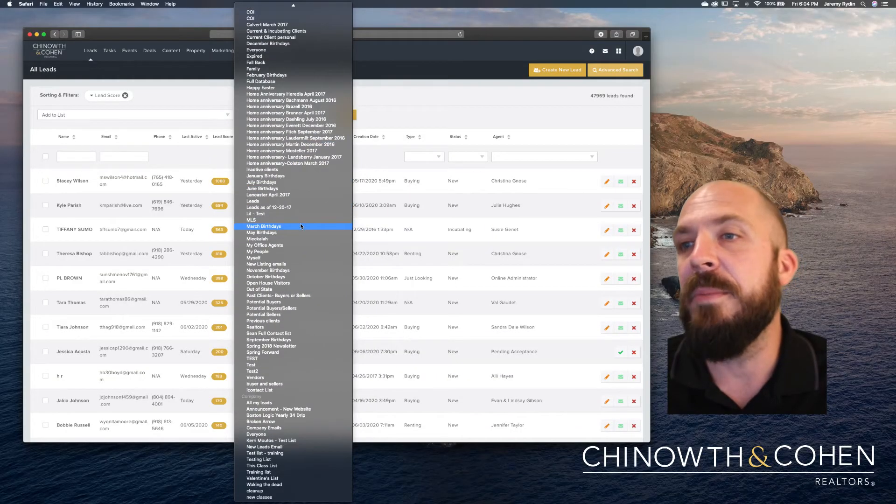
pyautogui.scroll(2, 301, 227)
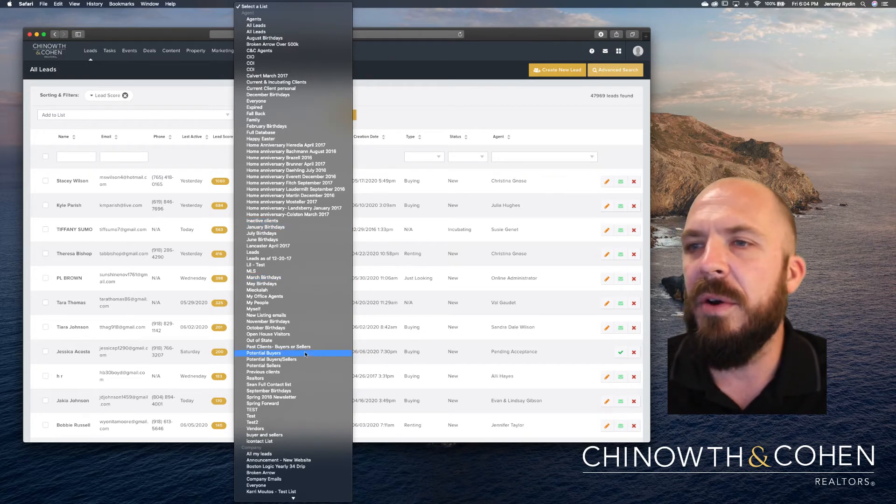
pyautogui.scroll(-4, 305, 354)
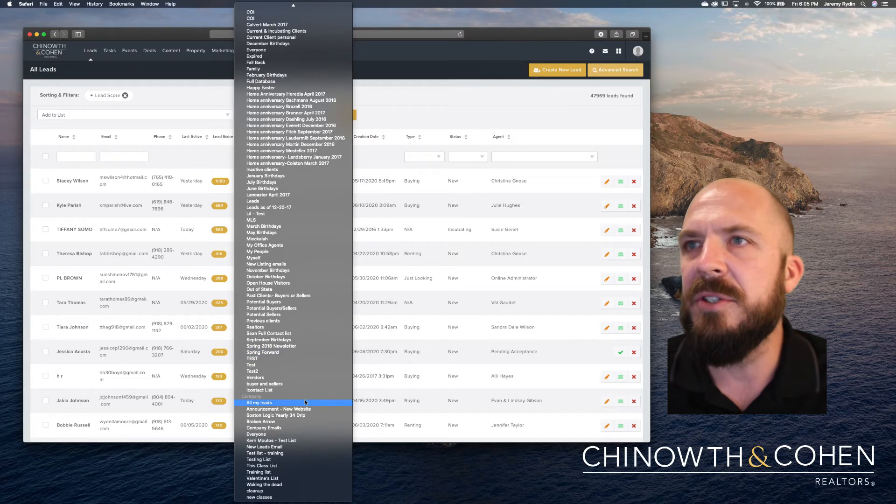
pyautogui.scroll(4, 305, 401)
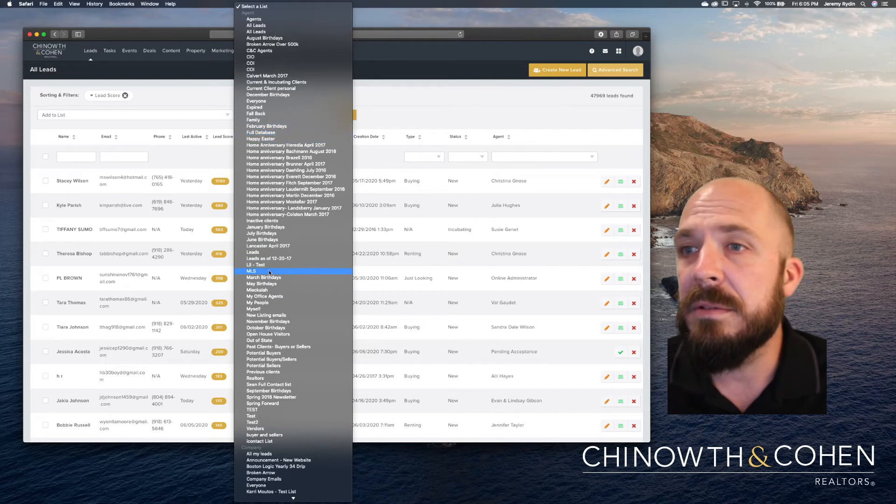
pyautogui.scroll(-3, 277, 362)
pyautogui.scroll(-2, 277, 362)
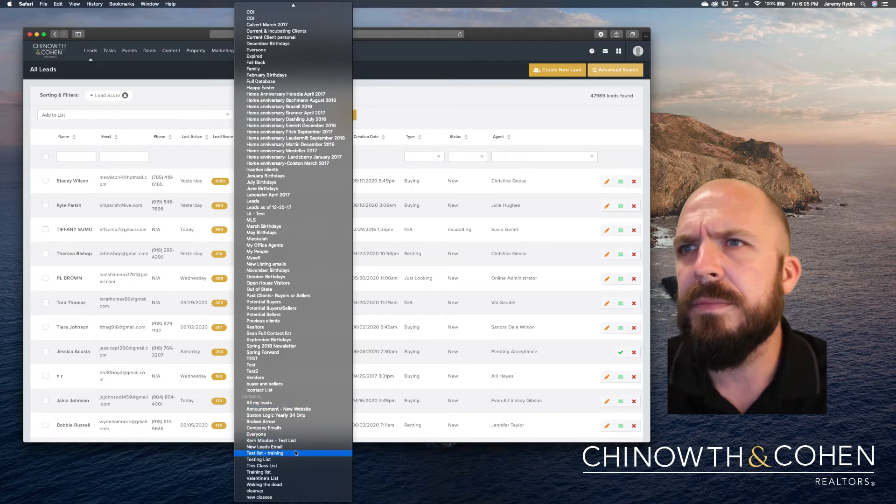
pyautogui.scroll(5, 296, 452)
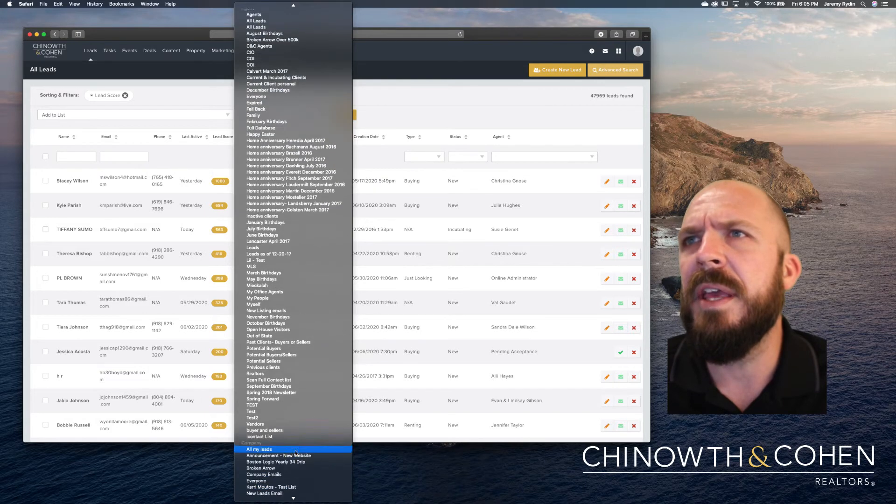
pyautogui.scroll(-5, 295, 452)
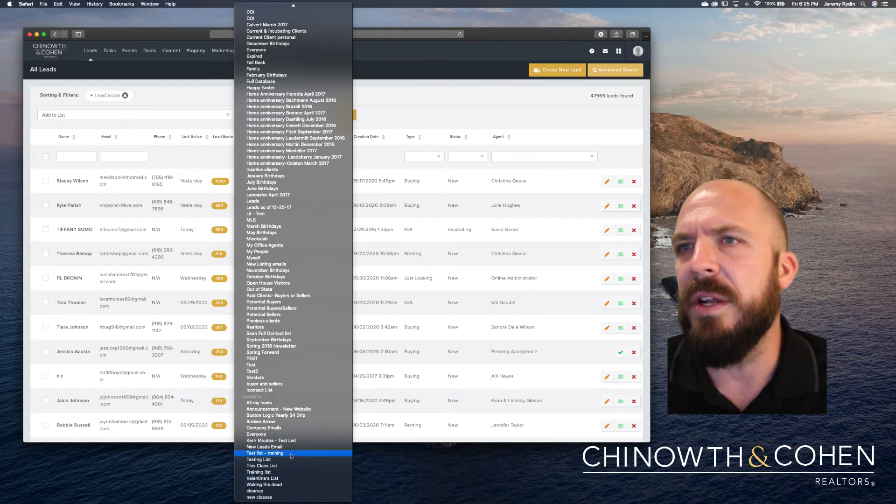
# Add the leads to 'Test list - training' and go to Marketing > Lists.
pyautogui.click(291, 453)
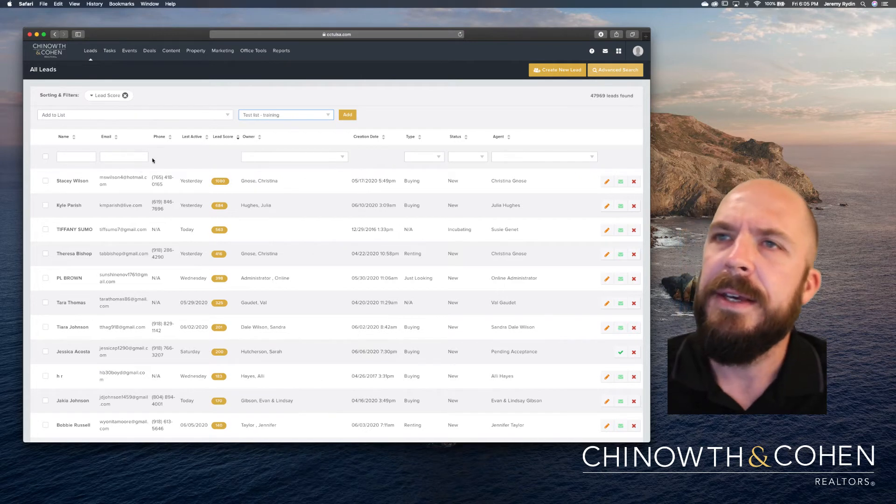
pyautogui.click(348, 115)
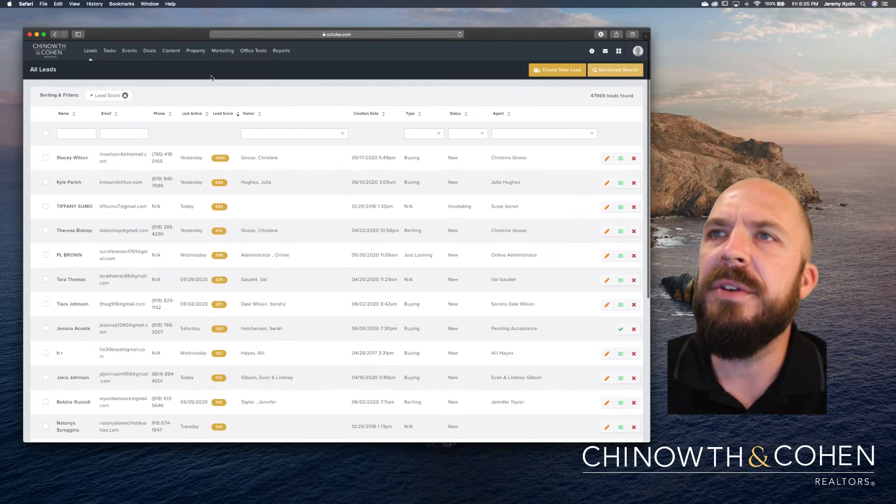
pyautogui.moveTo(222, 59)
pyautogui.click(220, 97)
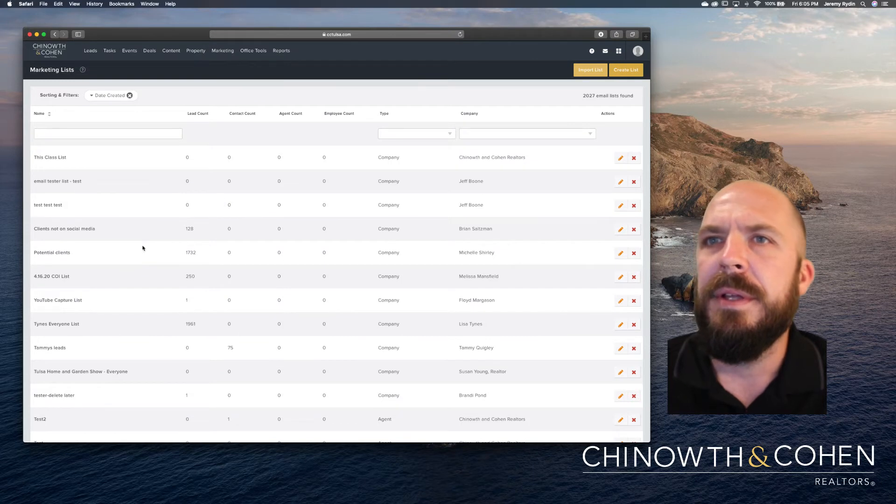
# Search the Marketing Lists page for 'test' with Cmd+F, stepping through the matches.
pyautogui.scroll(-3, 107, 250)
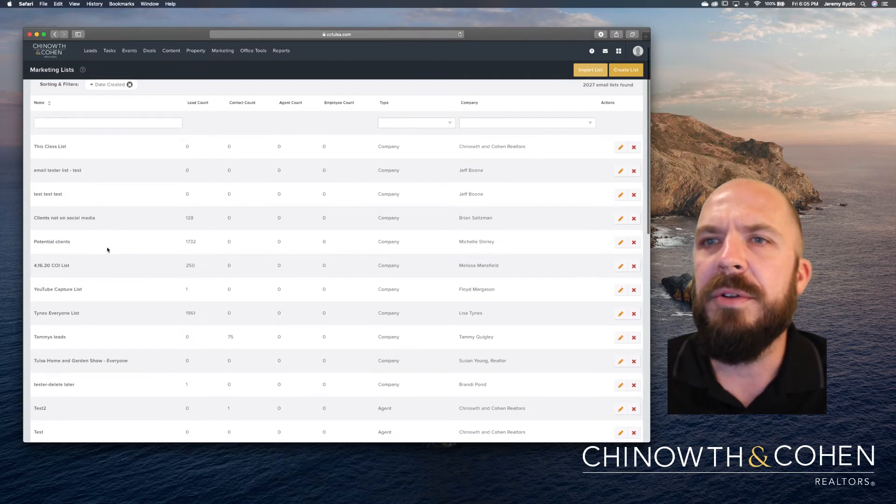
pyautogui.scroll(-12, 107, 250)
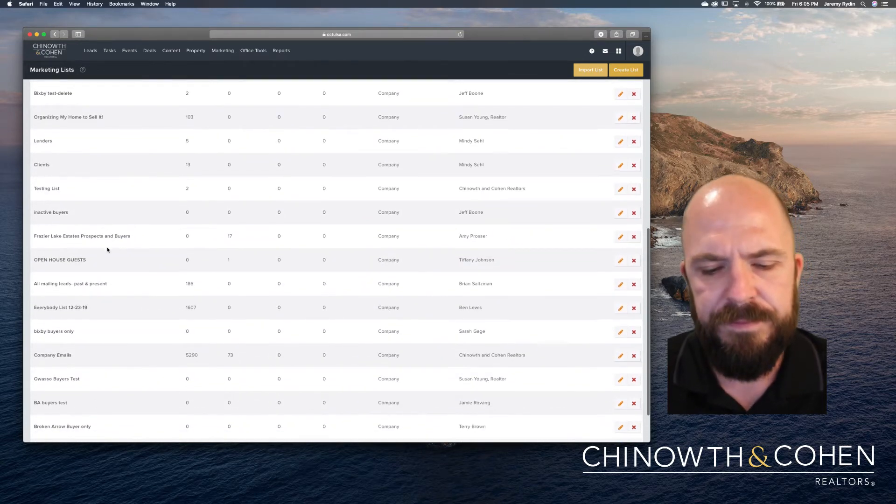
pyautogui.press('super+f')
pyautogui.write('test')
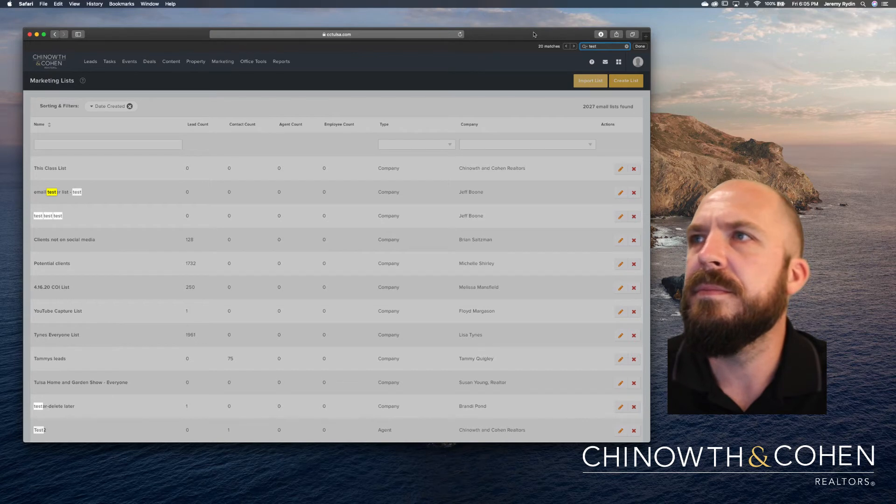
pyautogui.click(574, 47)
pyautogui.click(574, 46)
pyautogui.click(573, 47)
pyautogui.click(574, 47)
pyautogui.click(574, 47)
pyautogui.click(573, 47)
pyautogui.click(574, 47)
pyautogui.click(574, 47)
pyautogui.click(573, 46)
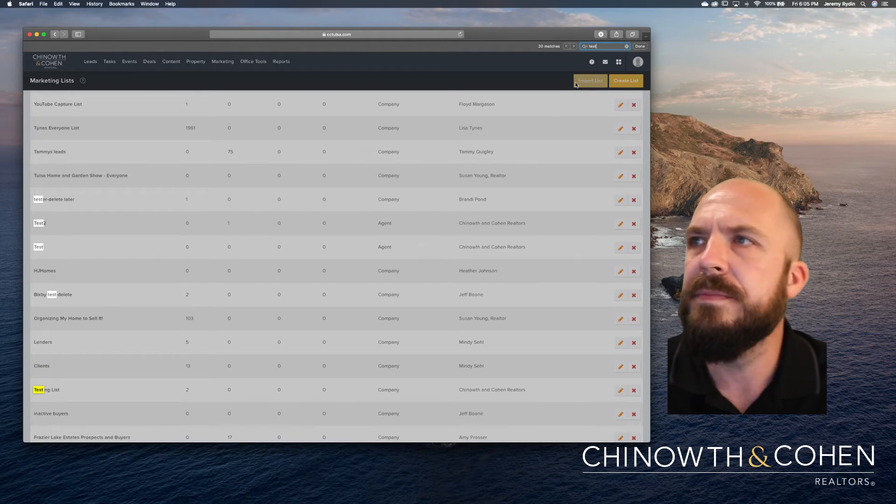
pyautogui.click(574, 47)
pyautogui.click(574, 47)
pyautogui.click(574, 47)
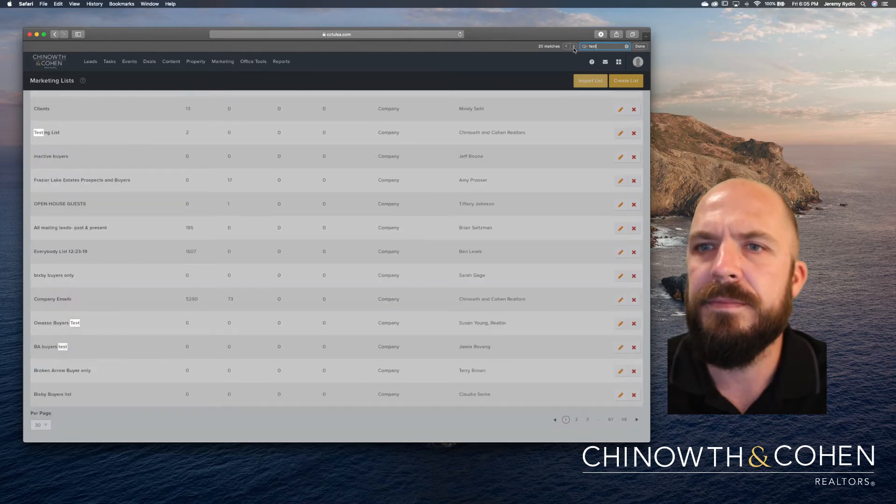
pyautogui.scroll(15, 524, 372)
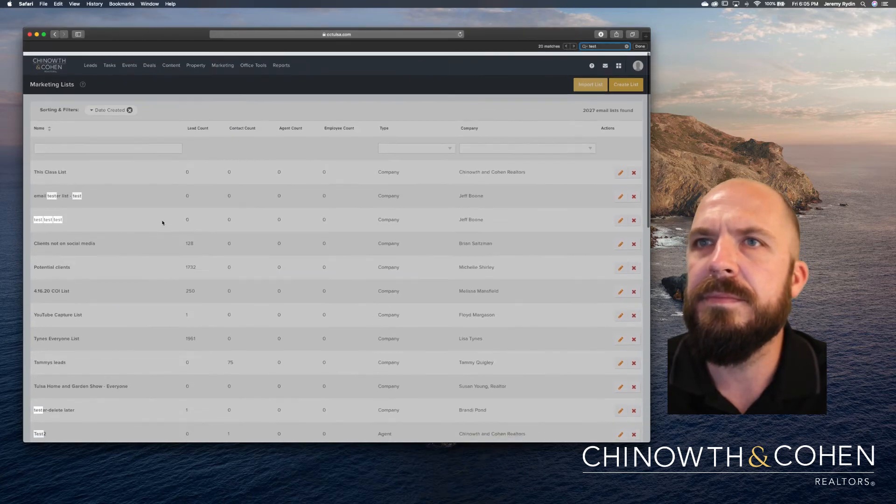
# Filter lists by name 'training' and open Test list - training, which holds 8 leads.
pyautogui.click(85, 142)
pyautogui.write('test')
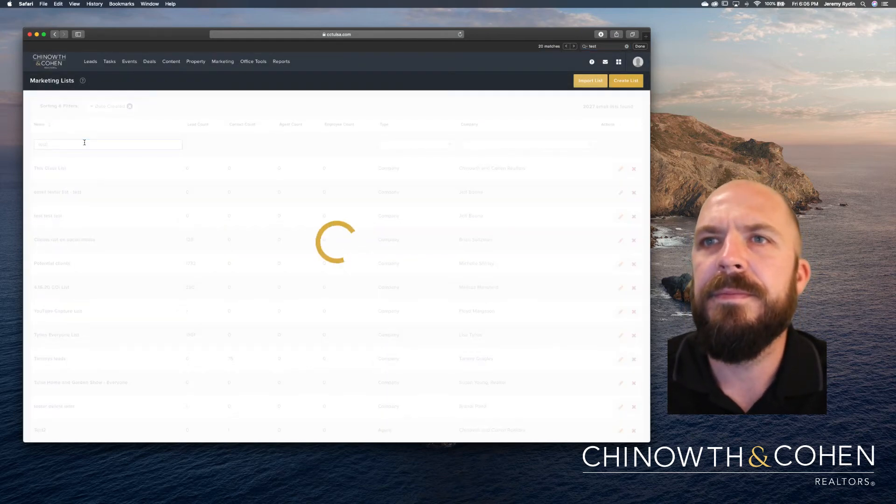
pyautogui.click(61, 146)
pyautogui.doubleClick(61, 146)
pyautogui.write('t')
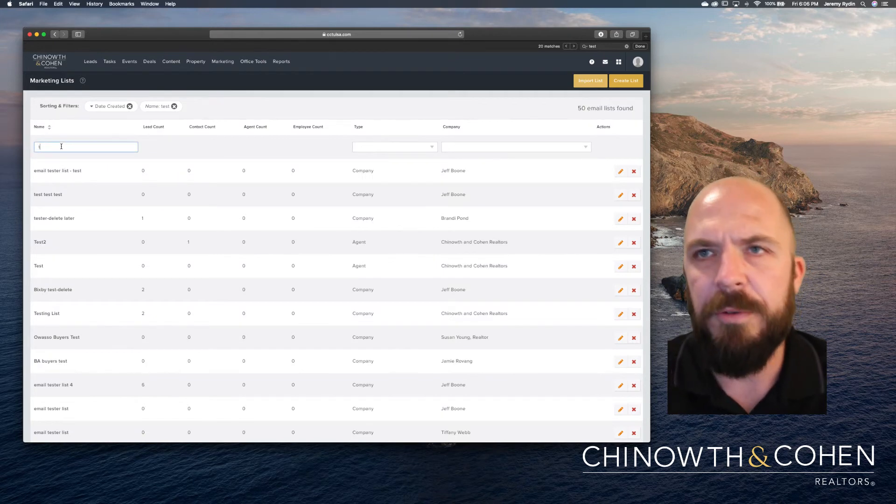
pyautogui.write('ra')
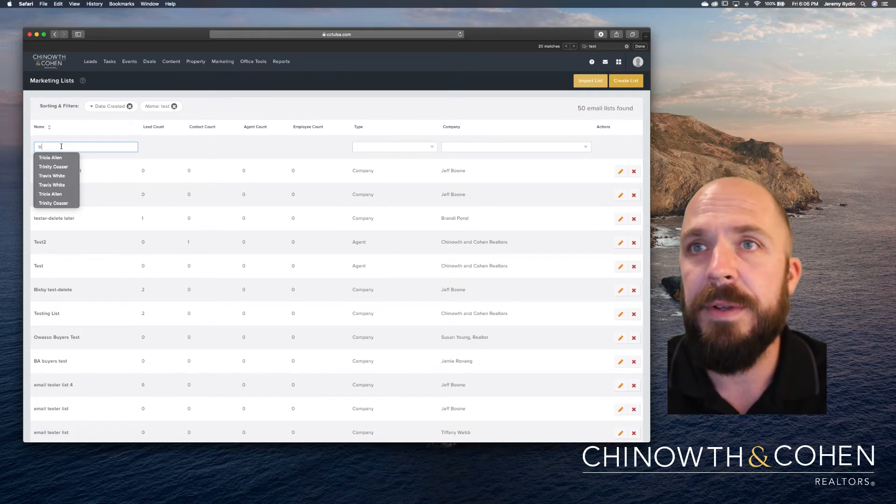
pyautogui.write('aining')
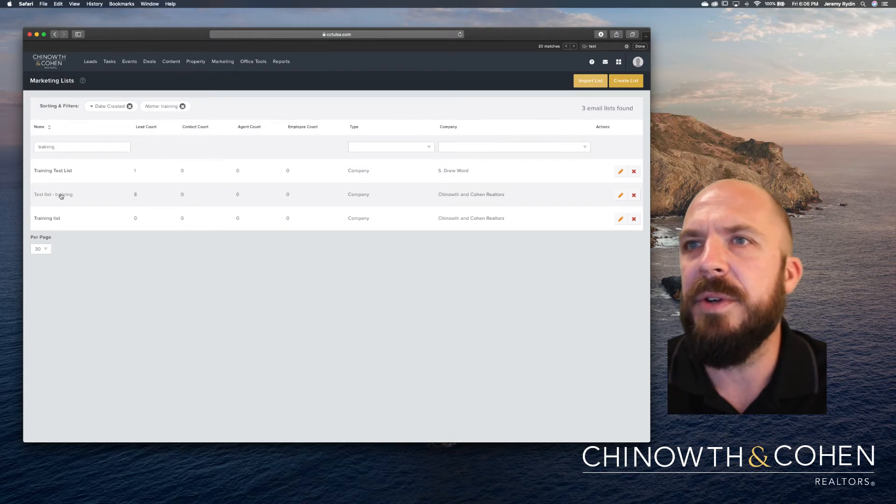
pyautogui.click(134, 195)
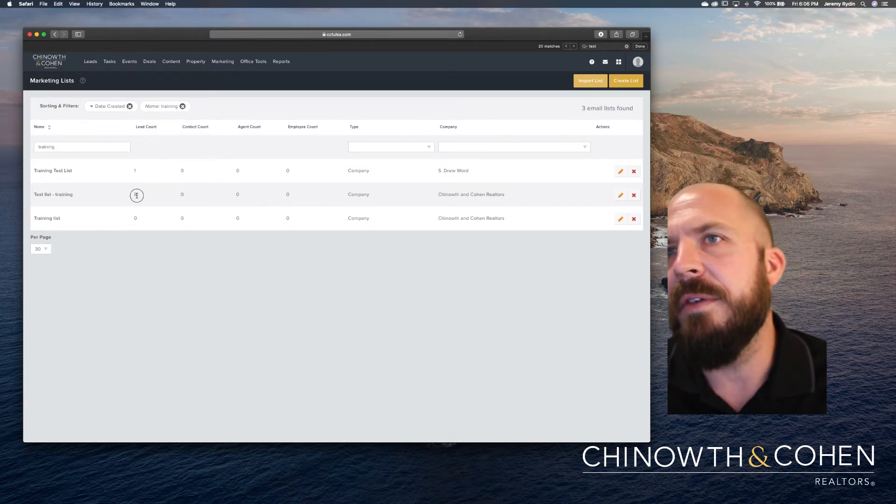
pyautogui.doubleClick(134, 194)
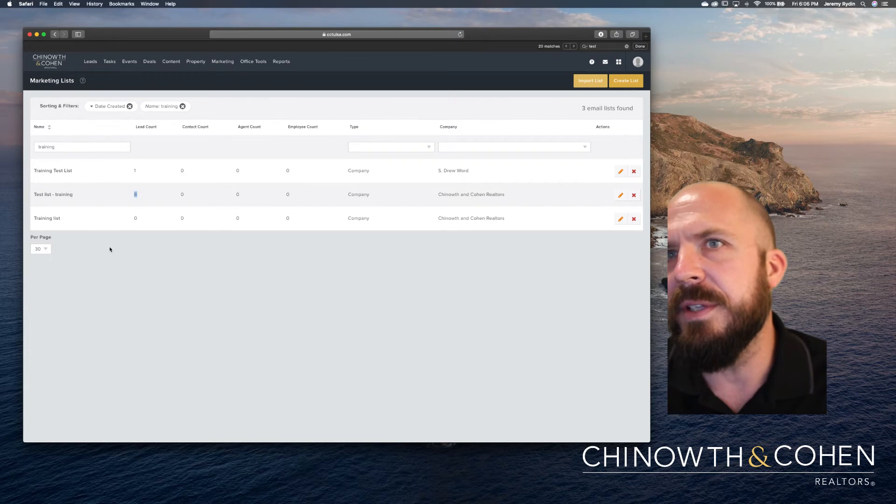
pyautogui.click(55, 194)
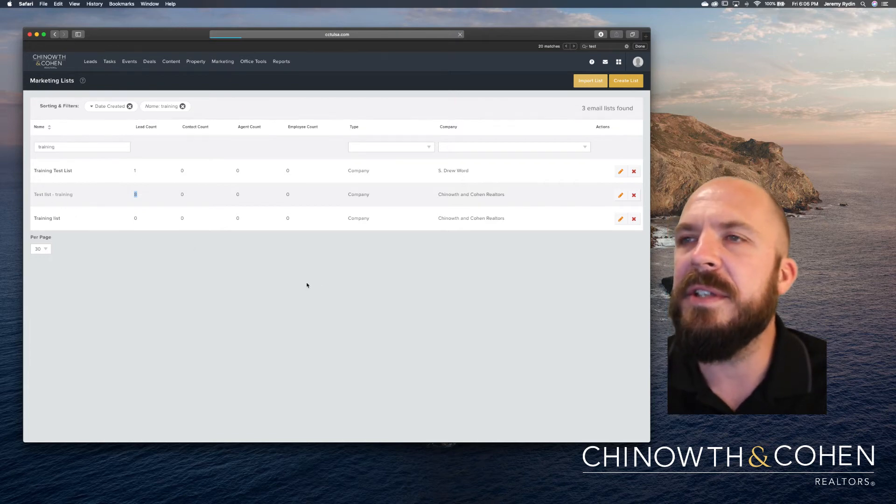
# Scroll through Test list - training's settings and its eight members, six added 06/12/20.
pyautogui.scroll(-3, 240, 330)
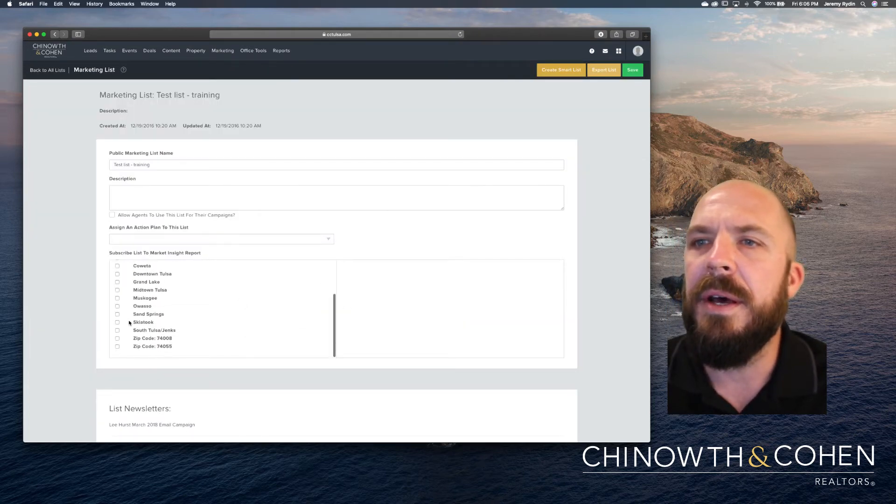
pyautogui.scroll(-10, 83, 322)
pyautogui.scroll(-5, 82, 325)
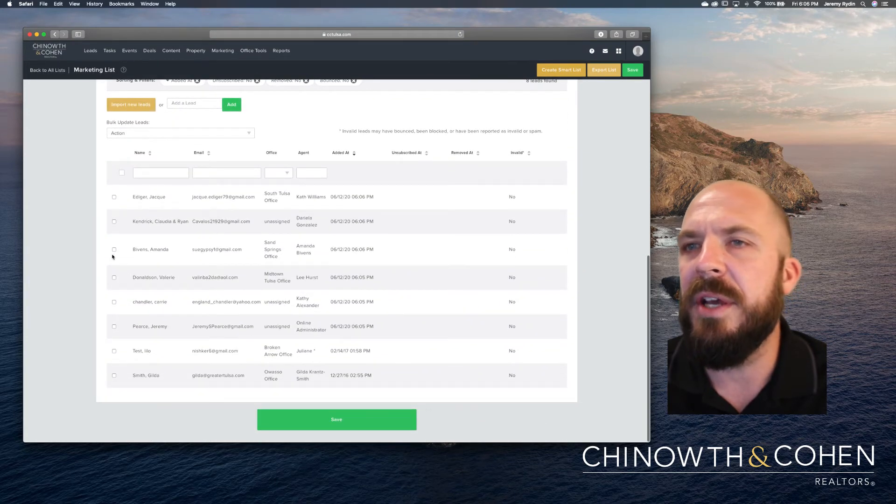
pyautogui.scroll(3, 101, 287)
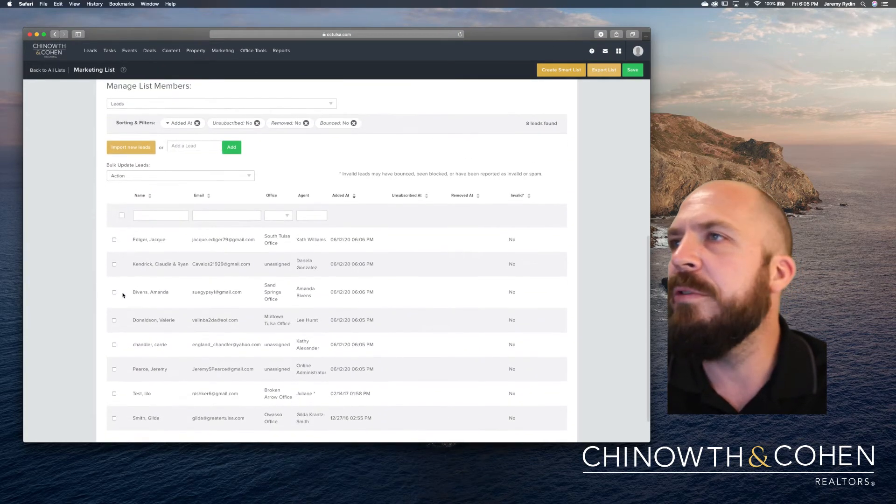
pyautogui.scroll(-4, 140, 288)
pyautogui.scroll(15, 140, 288)
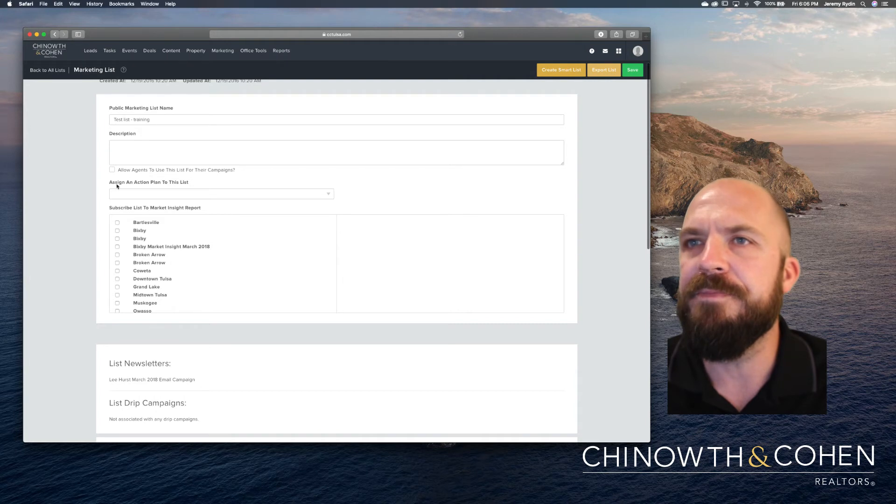
pyautogui.scroll(1, 88, 191)
pyautogui.scroll(2, 88, 192)
pyautogui.moveTo(229, 57)
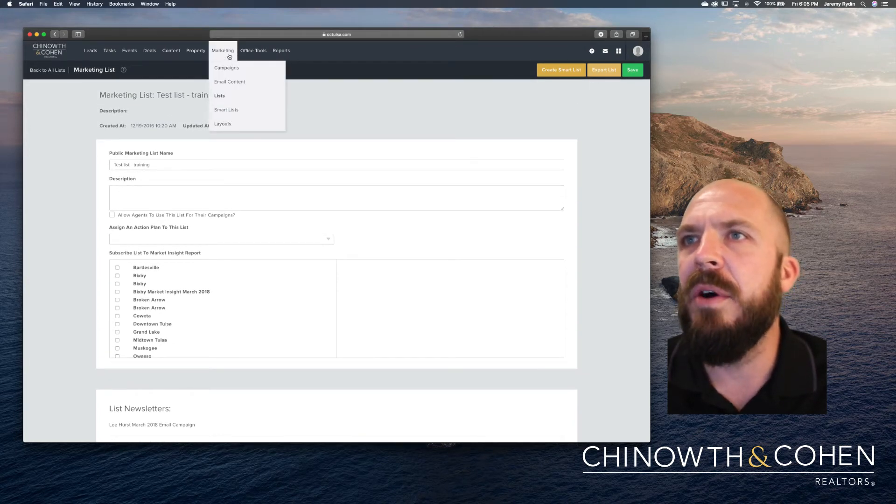
# Go to the Single Emails campaigns list and start a new single email.
pyautogui.click(225, 69)
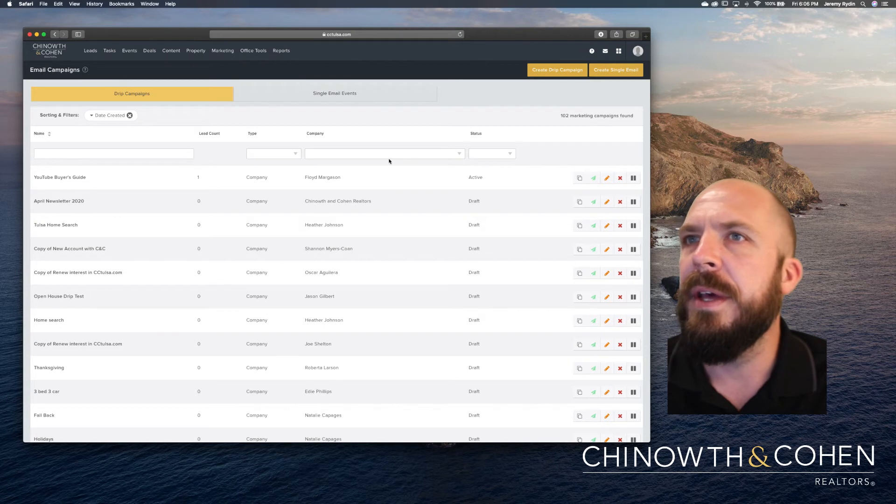
pyautogui.click(275, 101)
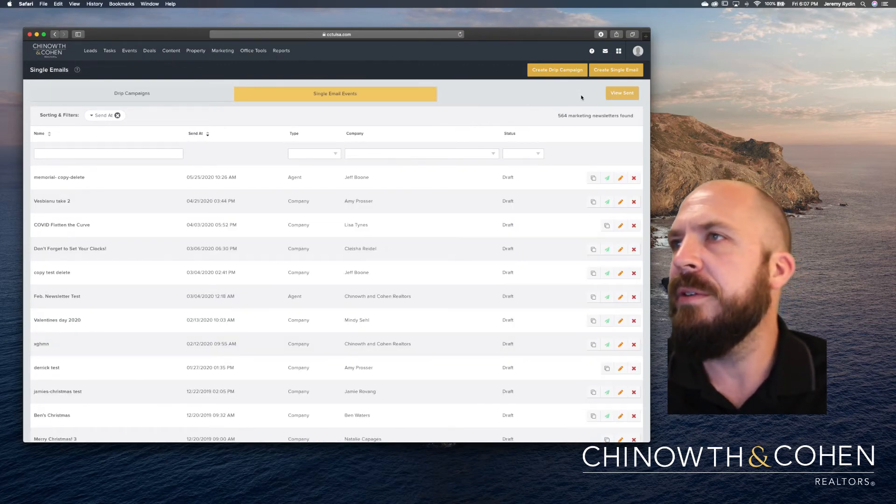
pyautogui.click(611, 71)
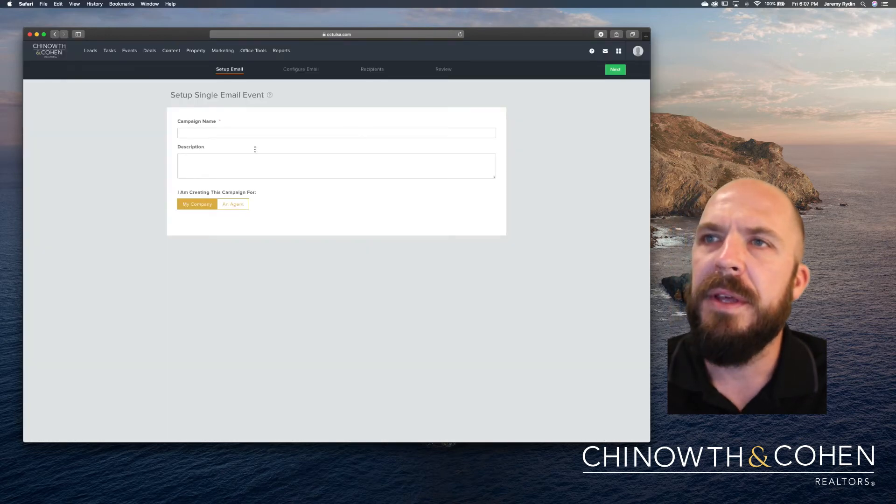
# Name the campaign 'Test Email Campaign' and continue to the email information step.
pyautogui.click(252, 134)
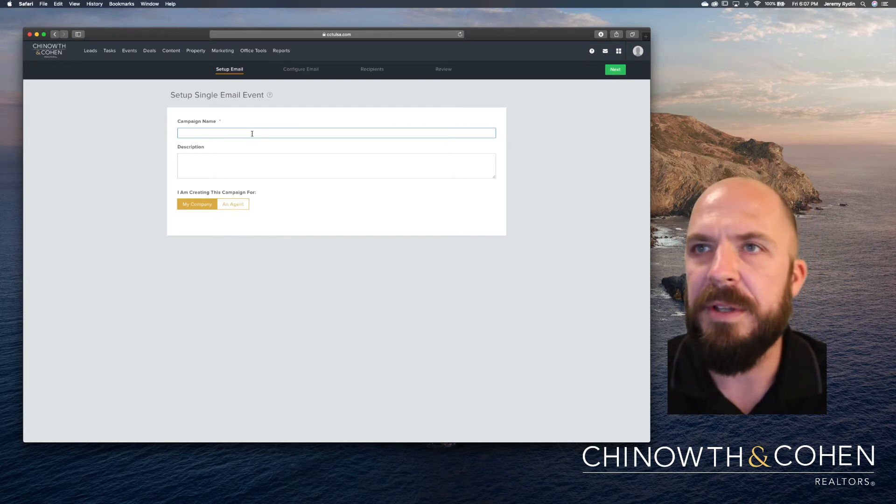
pyautogui.write('est E')
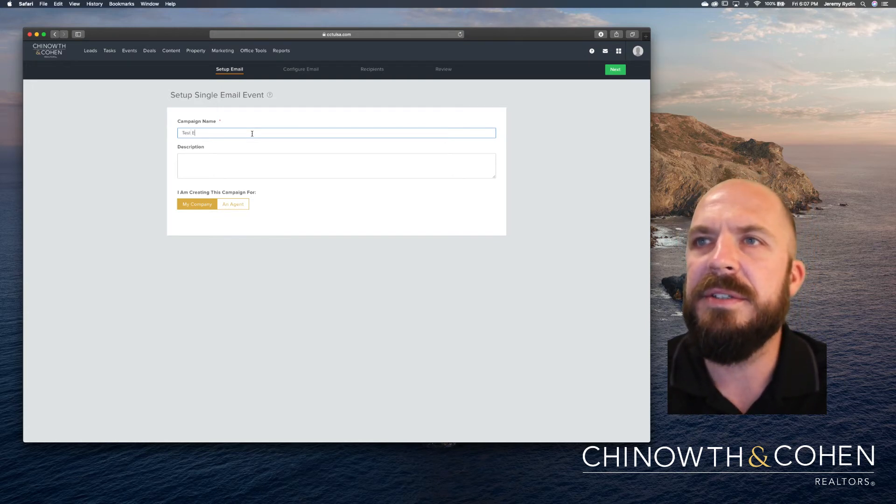
pyautogui.write('mail Campa')
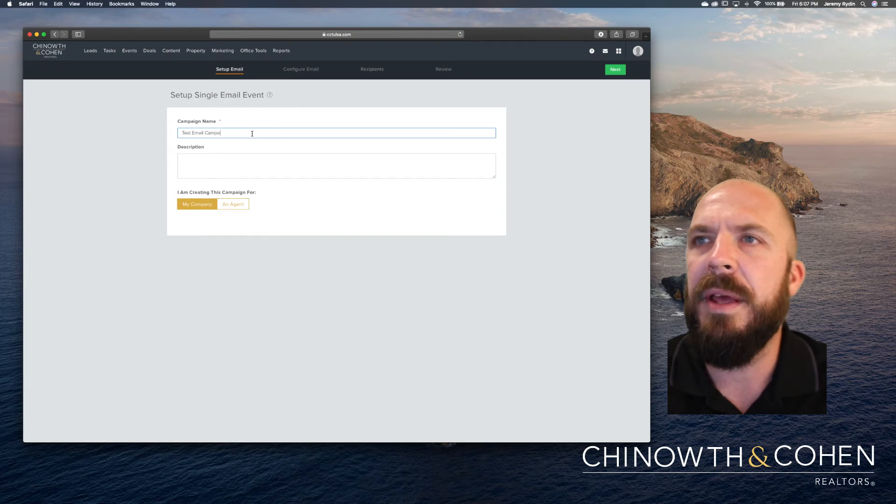
pyautogui.write('ing')
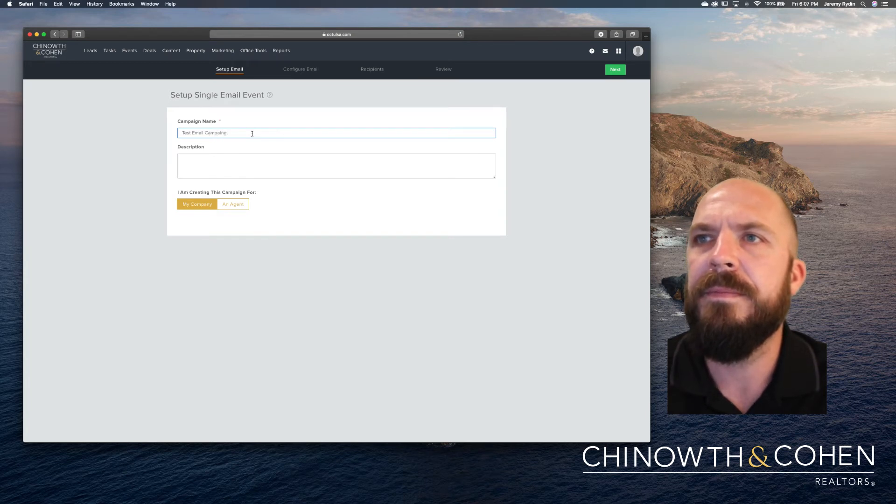
pyautogui.press('BackSpace')
pyautogui.press('BackSpace')
pyautogui.write('gn')
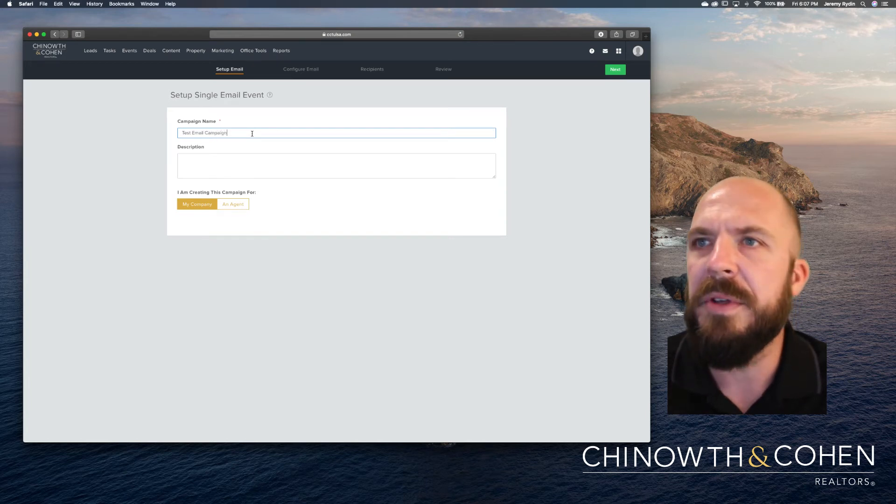
pyautogui.click(615, 69)
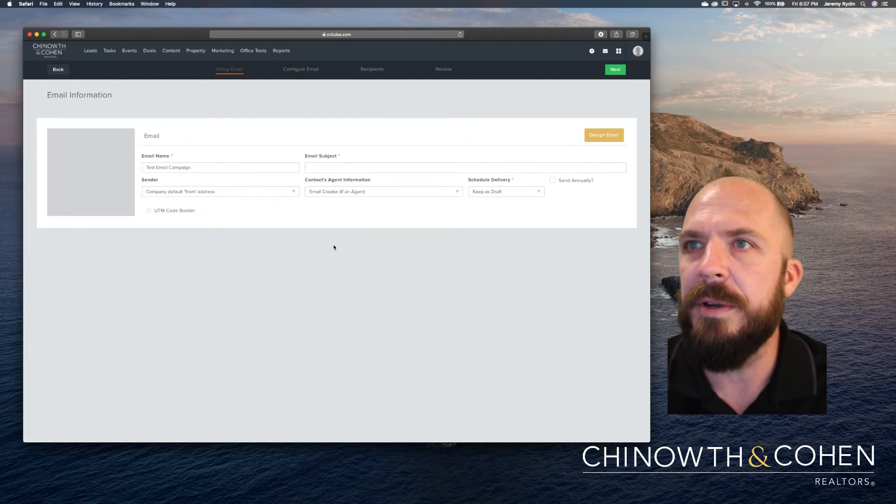
# Set the email subject to 'Checkout this AMAZING new house'.
pyautogui.click(347, 167)
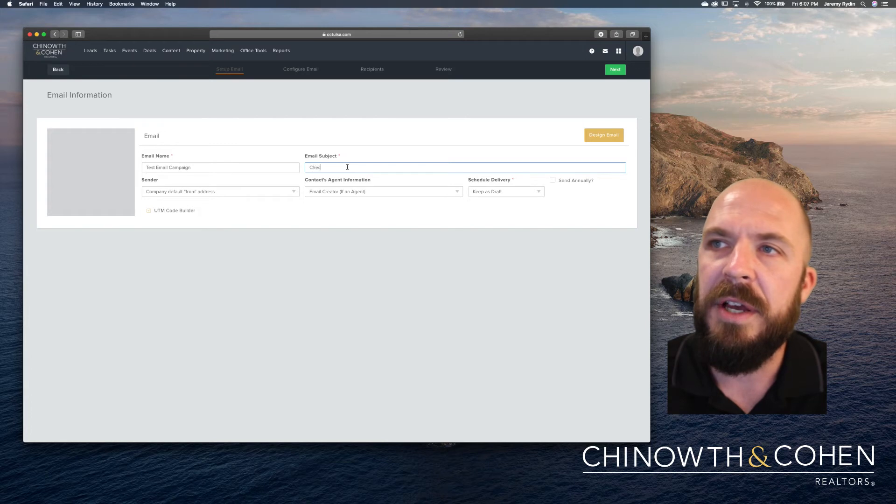
pyautogui.press('BackSpace')
pyautogui.press('BackSpace')
pyautogui.write('AMAZING new house')
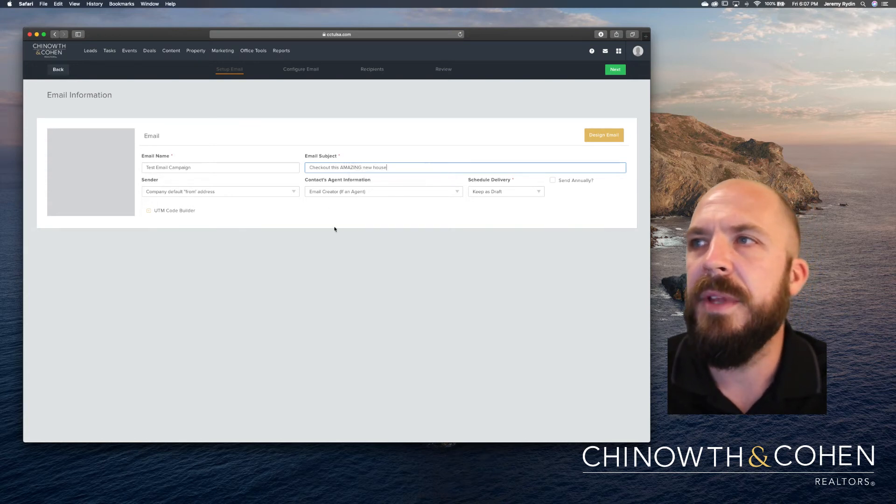
pyautogui.click(597, 140)
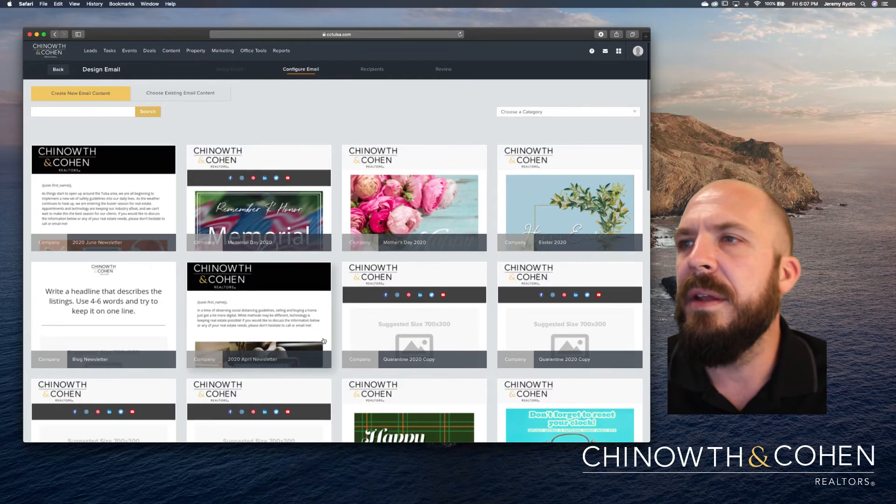
# From Pre-Built Email Layouts, pick the Sample: Single Listing Layout (with additional CTA) template.
pyautogui.scroll(-5, 324, 341)
pyautogui.scroll(-2, 324, 341)
pyautogui.scroll(7, 324, 341)
pyautogui.scroll(-5, 324, 341)
pyautogui.scroll(-12, 324, 340)
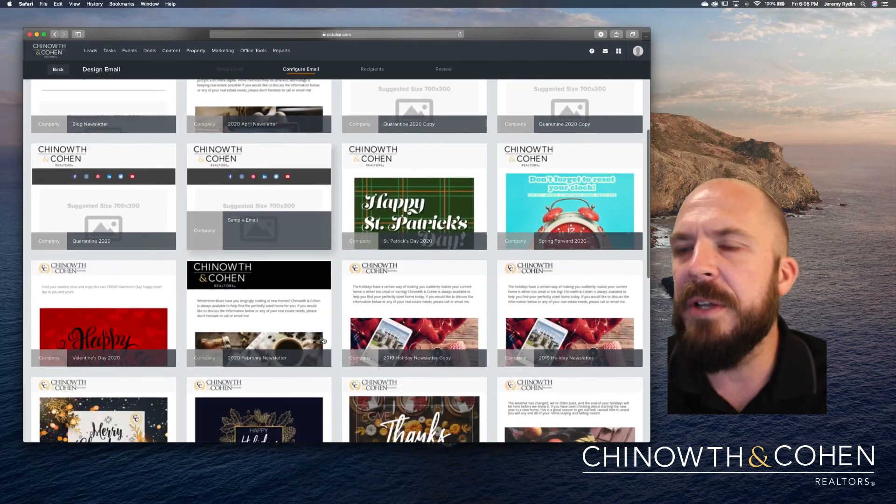
pyautogui.scroll(-9, 323, 341)
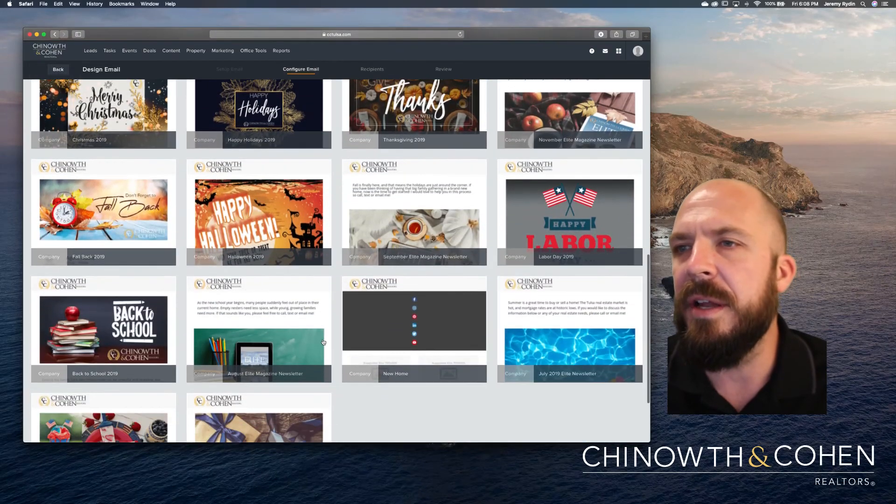
pyautogui.scroll(8, 322, 342)
pyautogui.scroll(20, 321, 342)
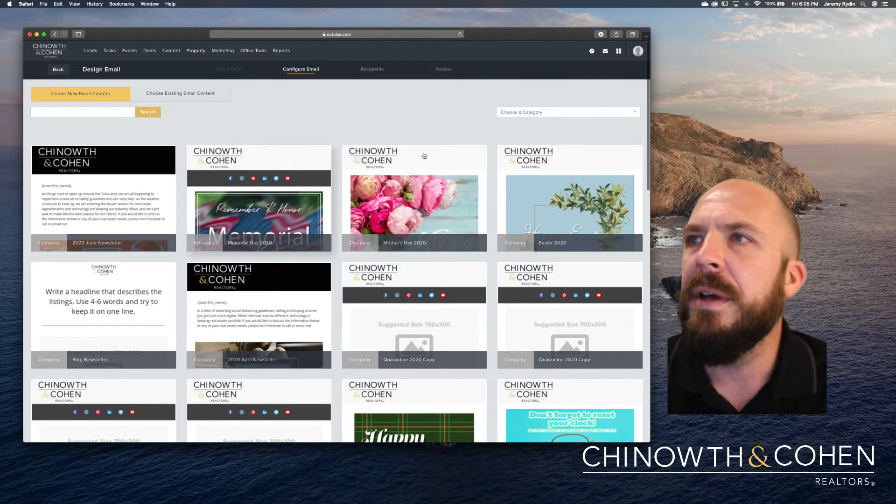
pyautogui.click(508, 112)
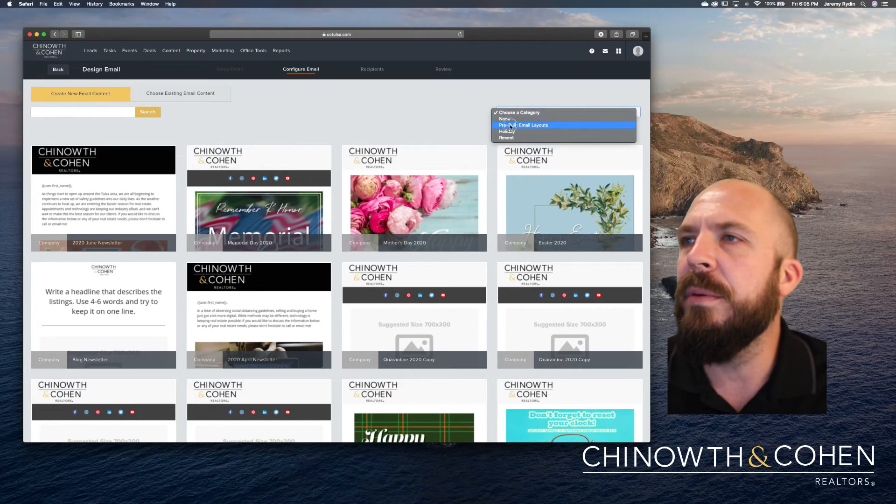
pyautogui.click(511, 125)
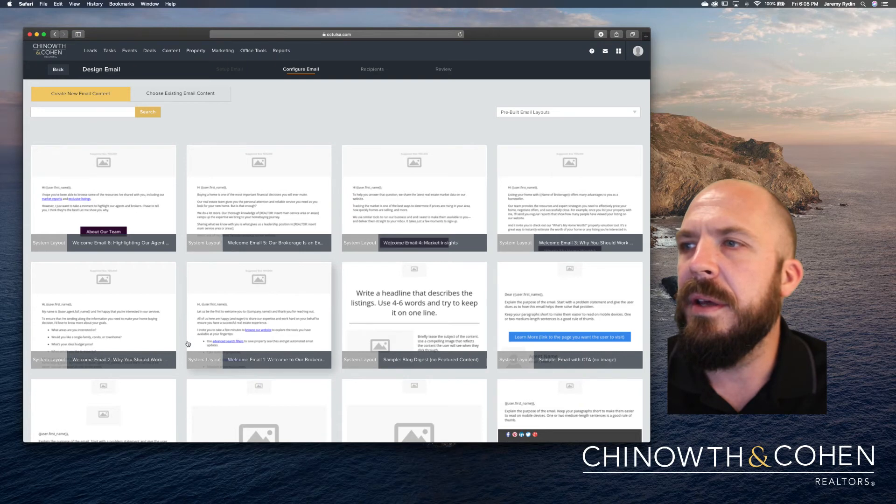
pyautogui.scroll(-5, 187, 334)
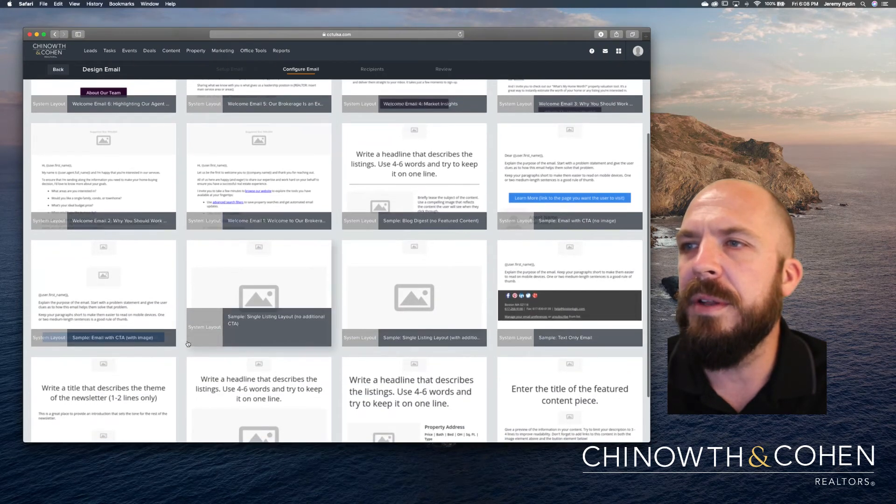
pyautogui.scroll(-1, 303, 303)
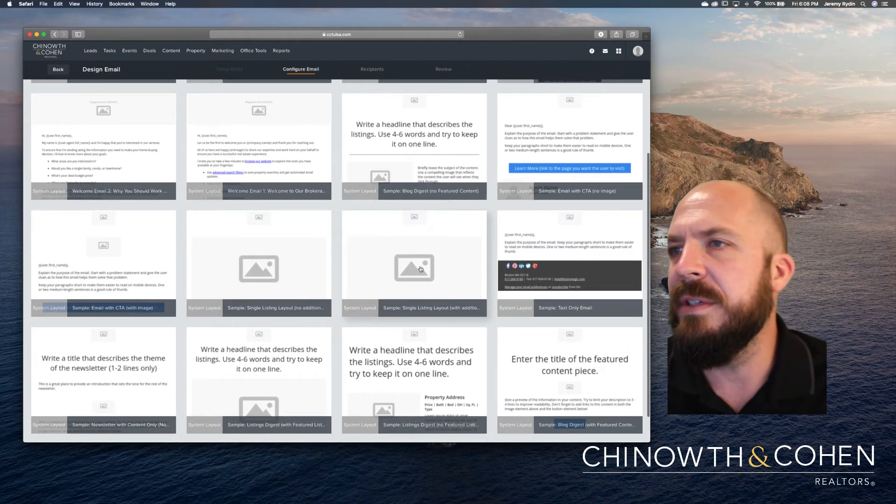
pyautogui.click(420, 270)
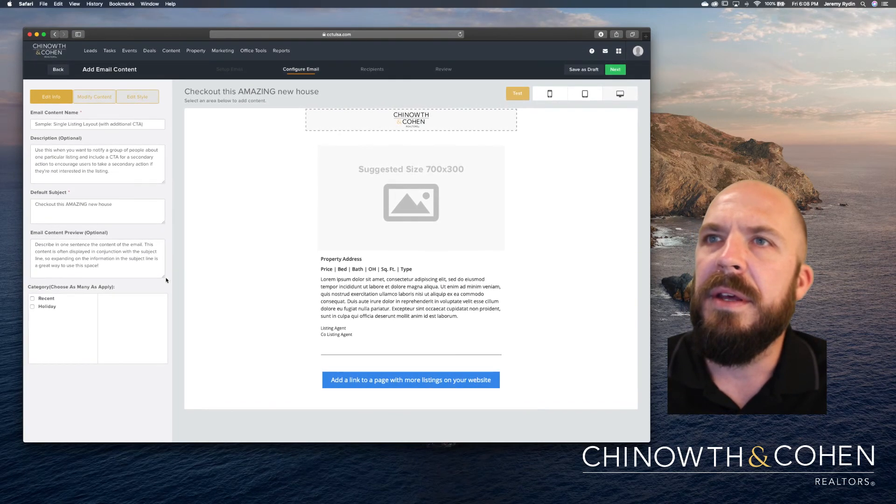
# Fill the listing block with the Tulsa house found by searching '7724' in Property.
pyautogui.click(336, 220)
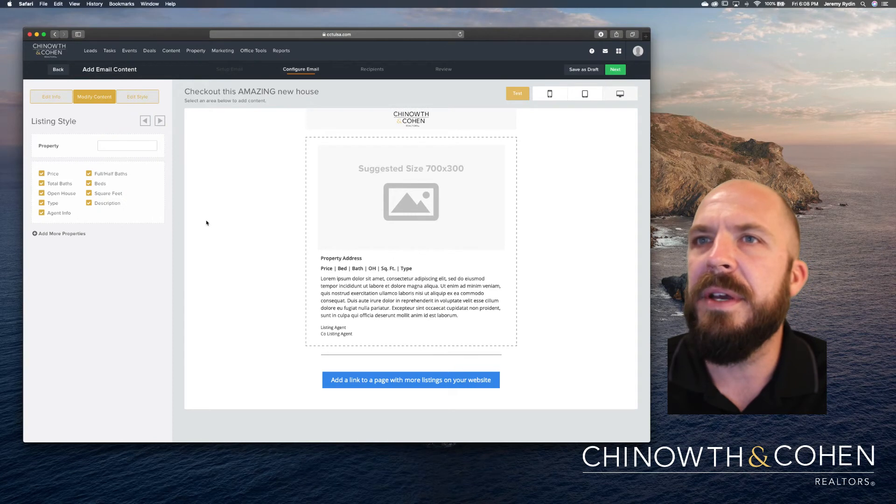
pyautogui.click(137, 154)
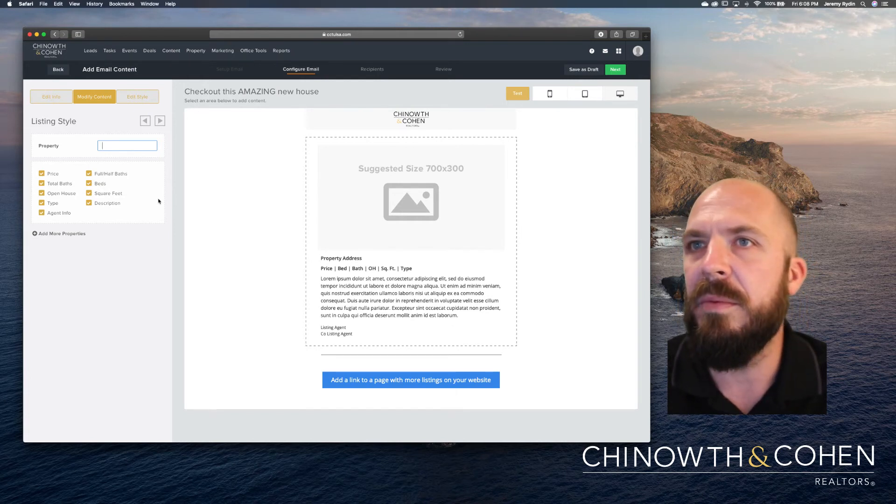
pyautogui.write('11')
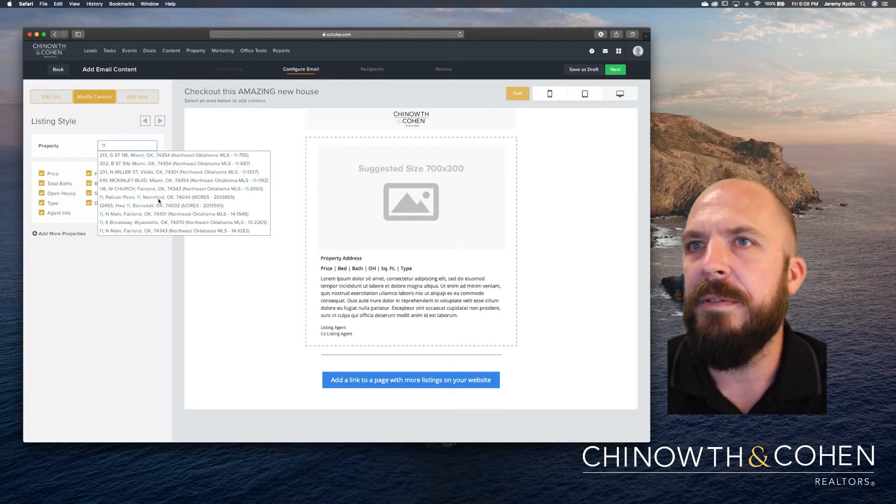
pyautogui.write('3')
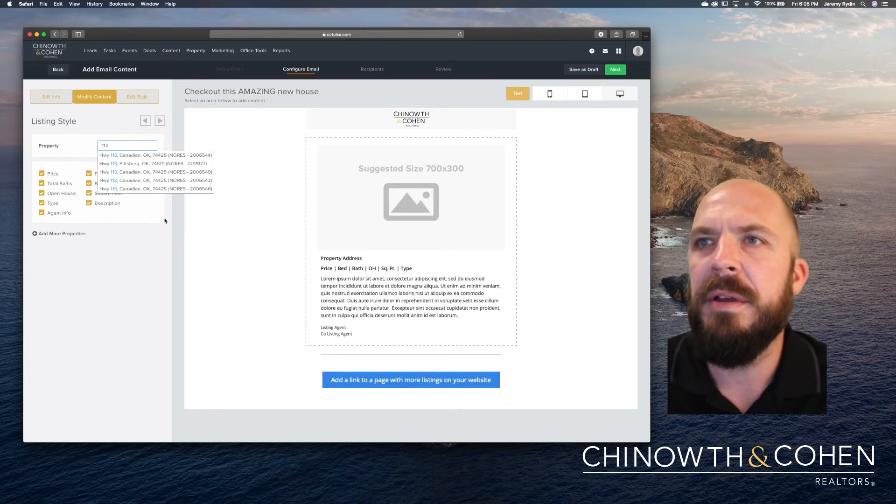
pyautogui.moveTo(116, 145); pyautogui.dragTo(95, 145)
pyautogui.write('7724')
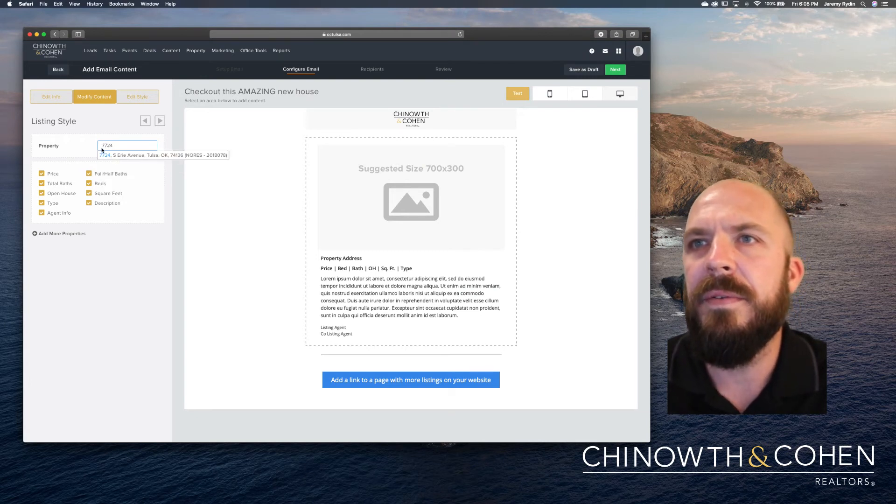
pyautogui.click(121, 155)
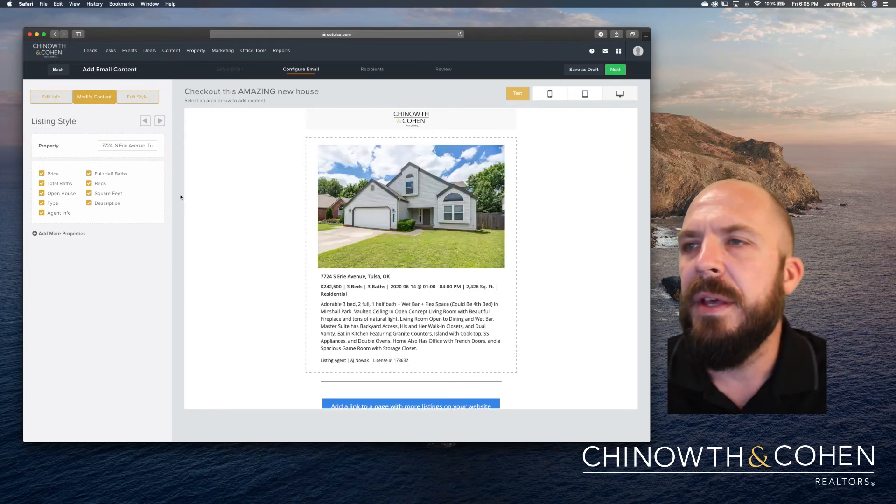
# Uncheck Price in the listing block's style so the price no longer shows.
pyautogui.scroll(-2, 290, 252)
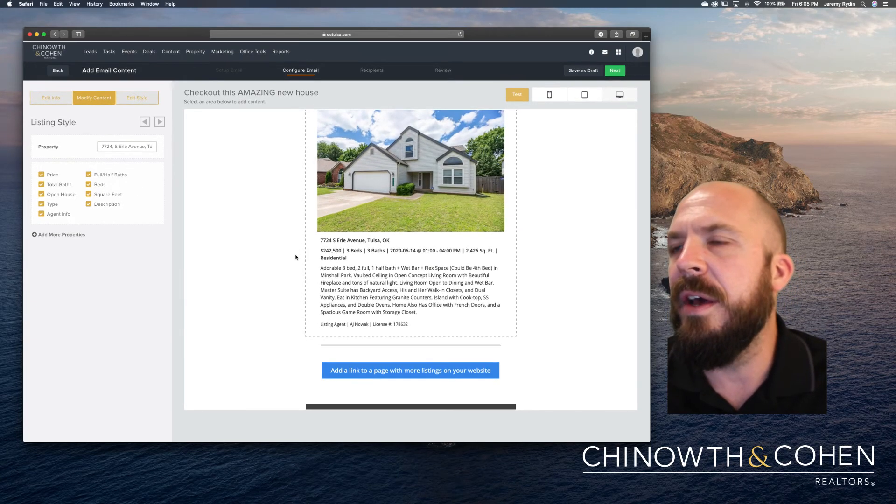
pyautogui.scroll(2, 388, 234)
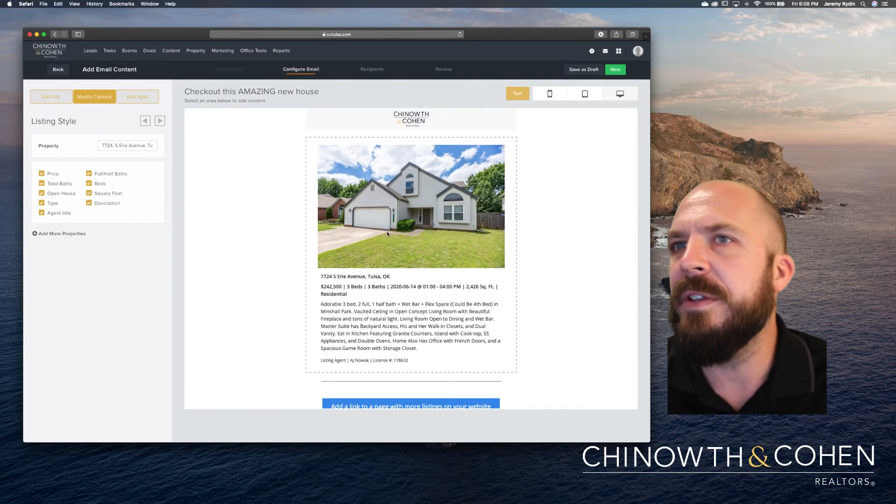
pyautogui.click(160, 120)
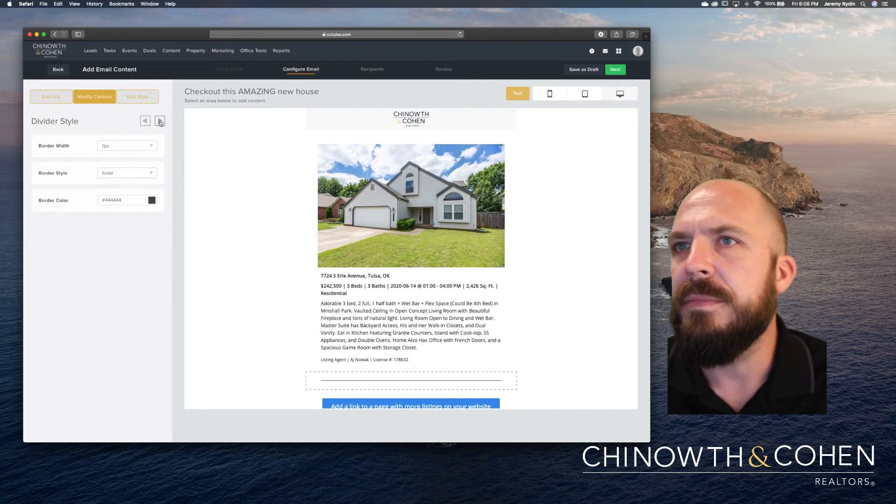
pyautogui.click(146, 121)
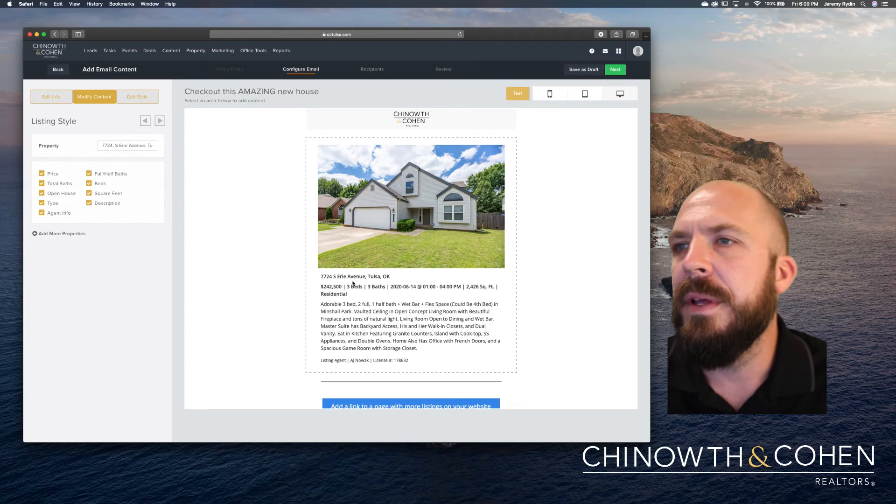
pyautogui.scroll(-1, 365, 308)
pyautogui.scroll(-1, 365, 308)
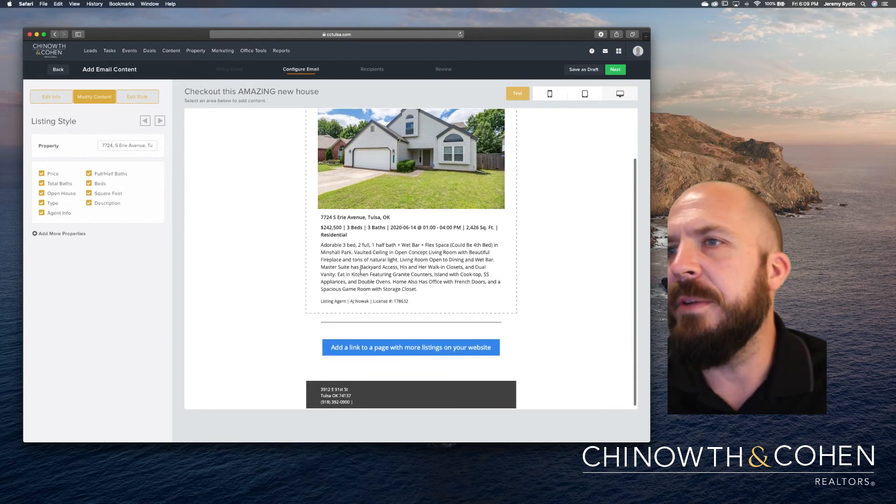
pyautogui.moveTo(369, 267); pyautogui.dragTo(349, 260)
pyautogui.scroll(-1, 324, 279)
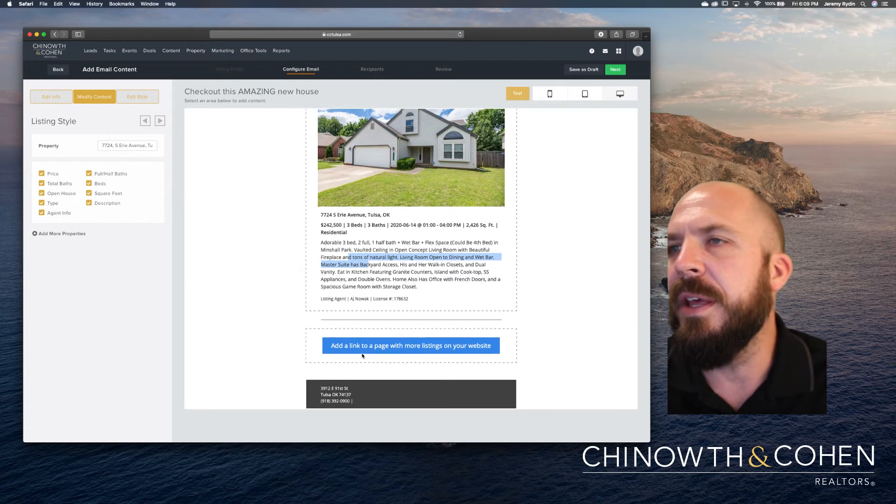
pyautogui.scroll(3, 285, 329)
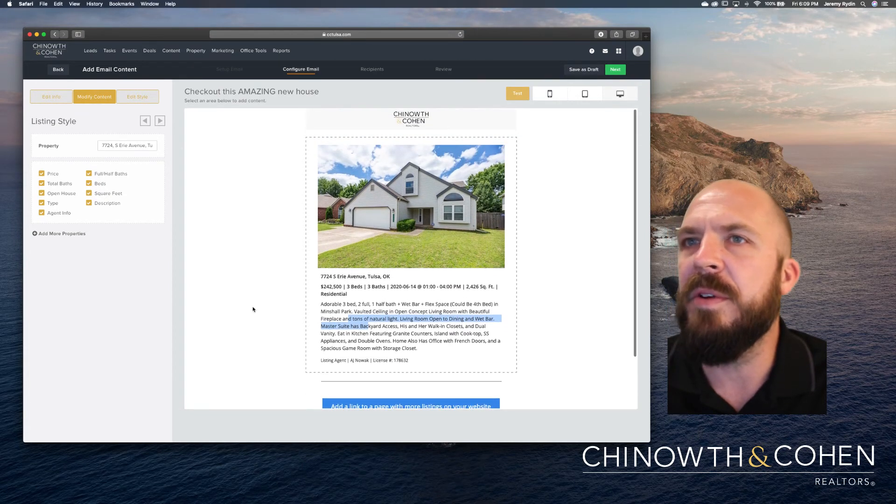
pyautogui.click(115, 291)
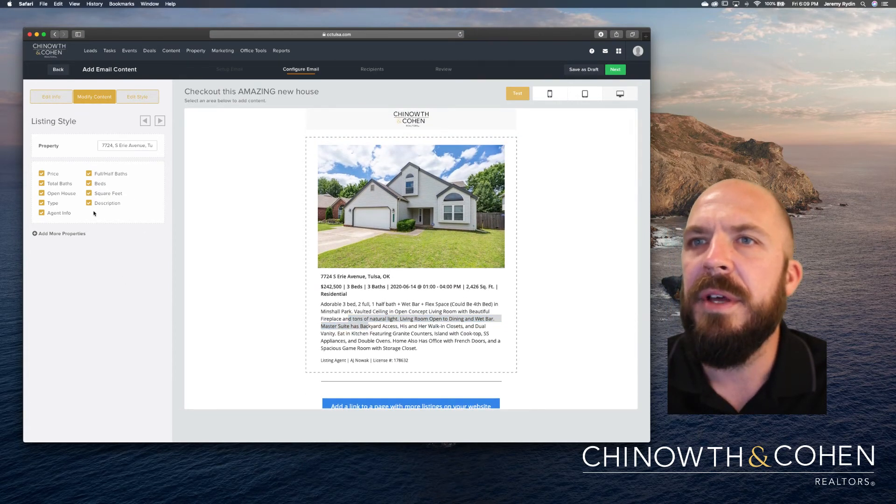
pyautogui.click(41, 174)
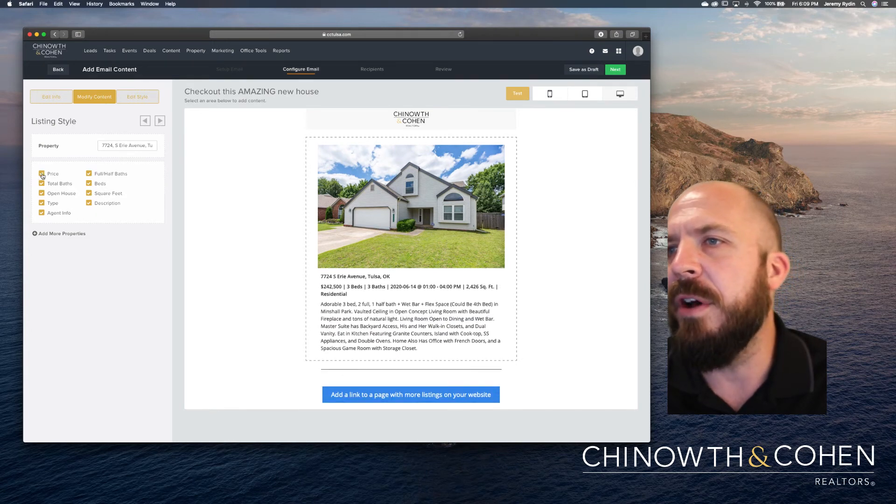
pyautogui.click(42, 174)
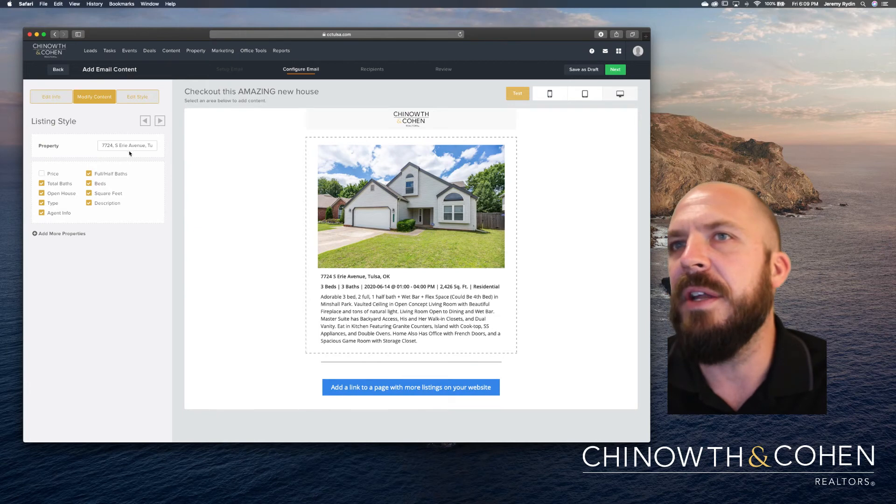
# Browse the Divider and Spacer style panels, then return to the listing block settings.
pyautogui.click(157, 123)
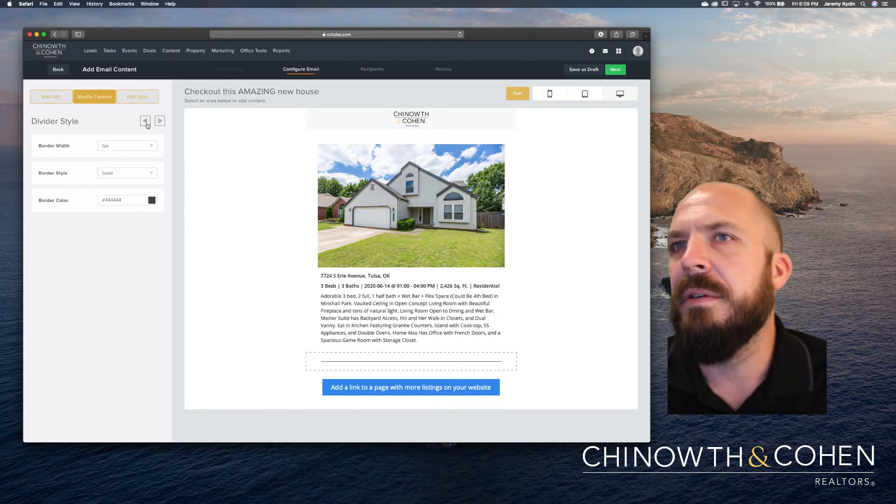
pyautogui.click(163, 122)
pyautogui.click(145, 122)
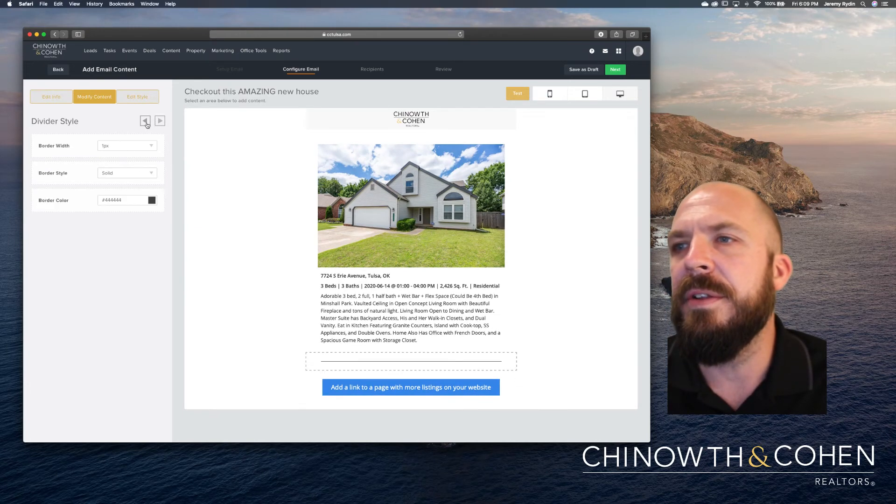
pyautogui.click(146, 123)
pyautogui.click(146, 122)
pyautogui.click(162, 124)
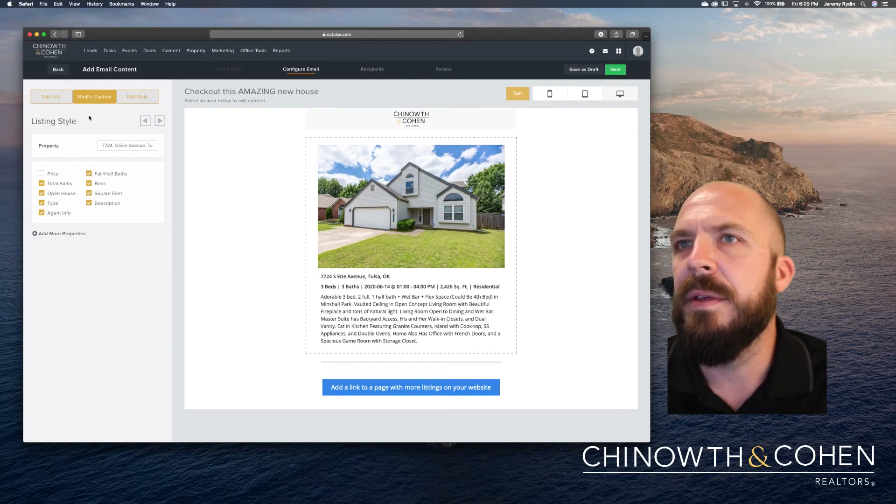
# Review the email's style settings and its info, checking the subject and description.
pyautogui.click(134, 99)
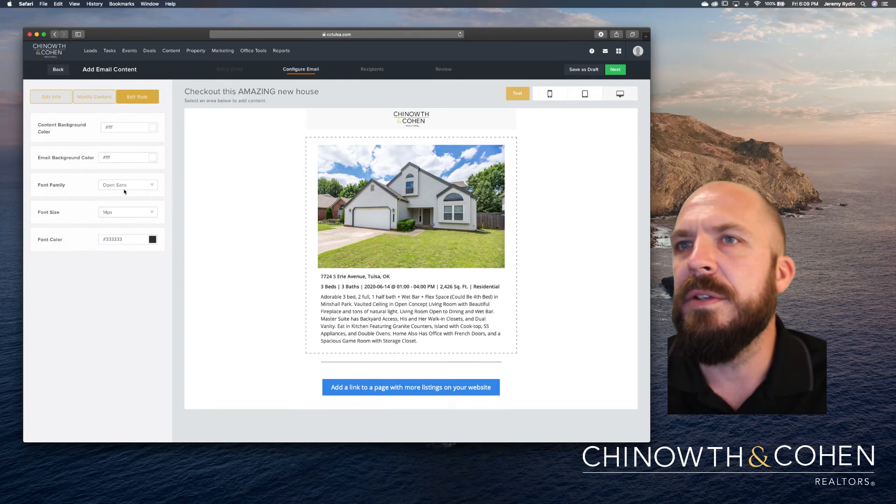
pyautogui.click(50, 100)
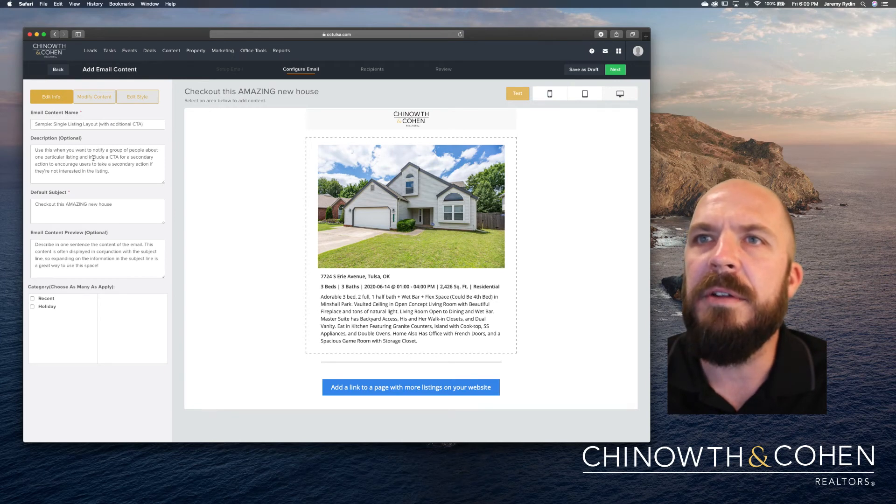
pyautogui.tripleClick(103, 214)
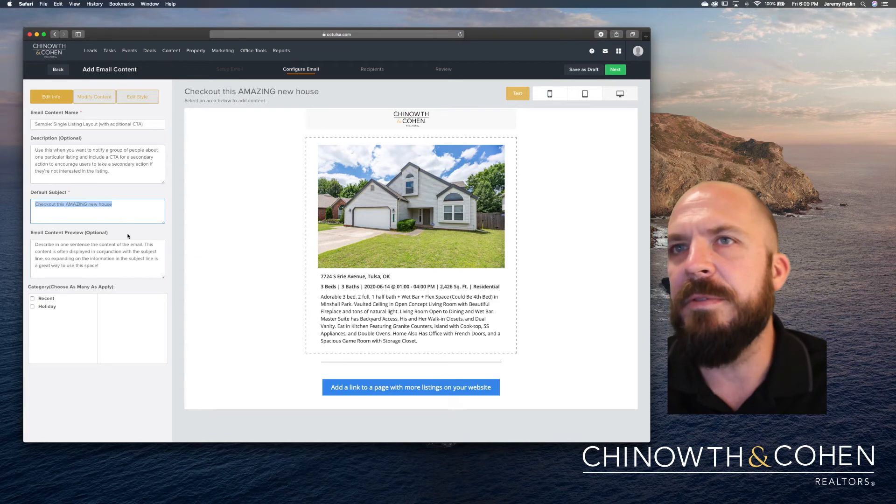
pyautogui.click(102, 164)
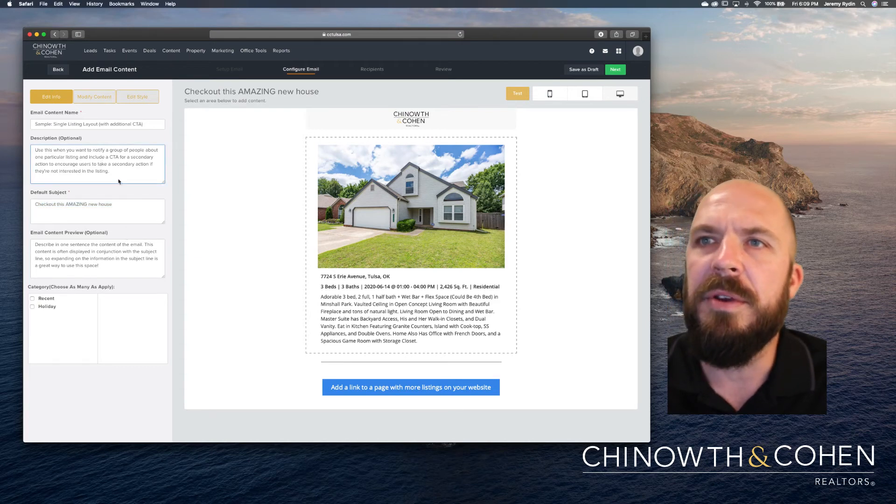
pyautogui.moveTo(119, 182); pyautogui.dragTo(28, 156)
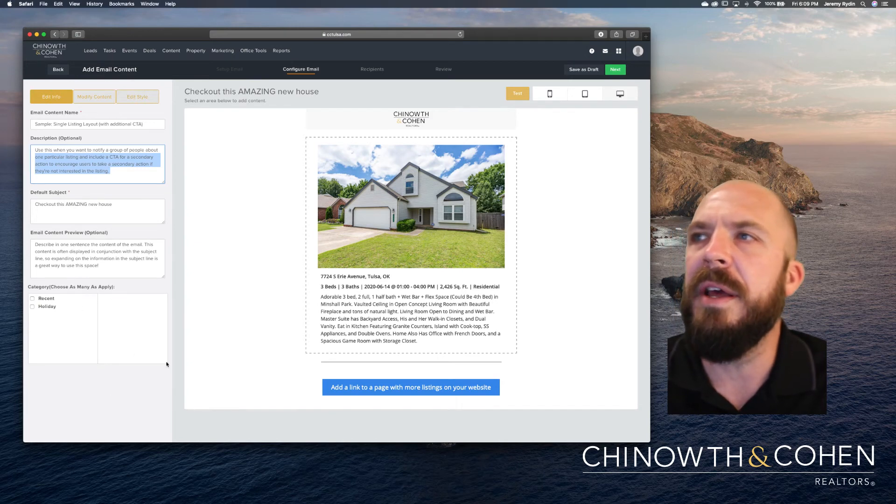
pyautogui.scroll(-2, 312, 201)
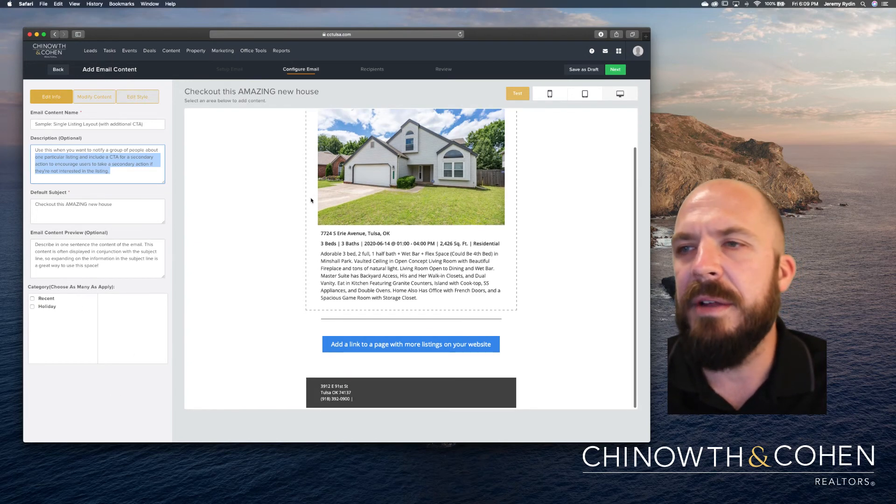
pyautogui.scroll(3, 311, 201)
# Bring up the Send Test Email form and begin choosing a sample lead.
pyautogui.click(575, 167)
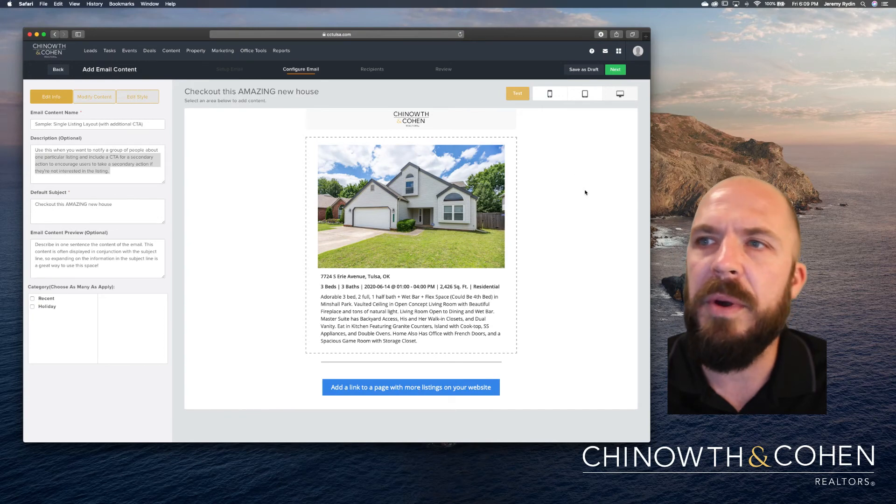
pyautogui.click(521, 98)
pyautogui.click(338, 248)
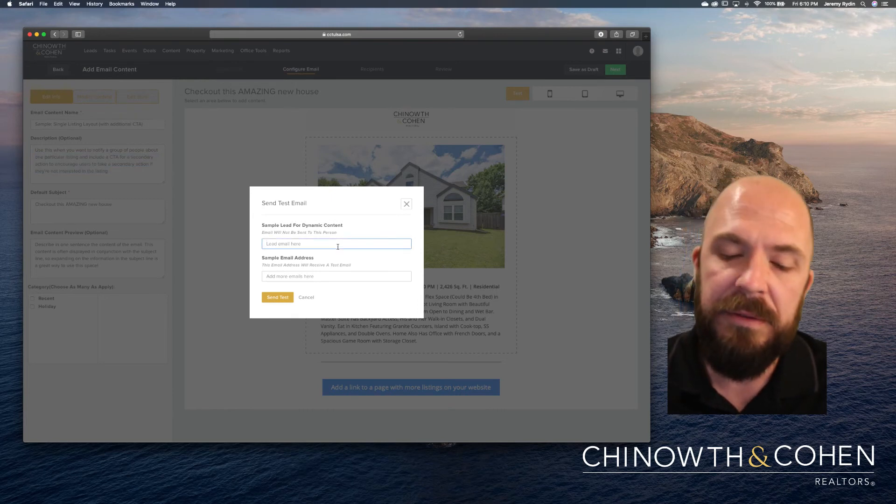
# Search 's', pick a sample lead, enter your own e-mail address, and send the test email.
pyautogui.write('smith')
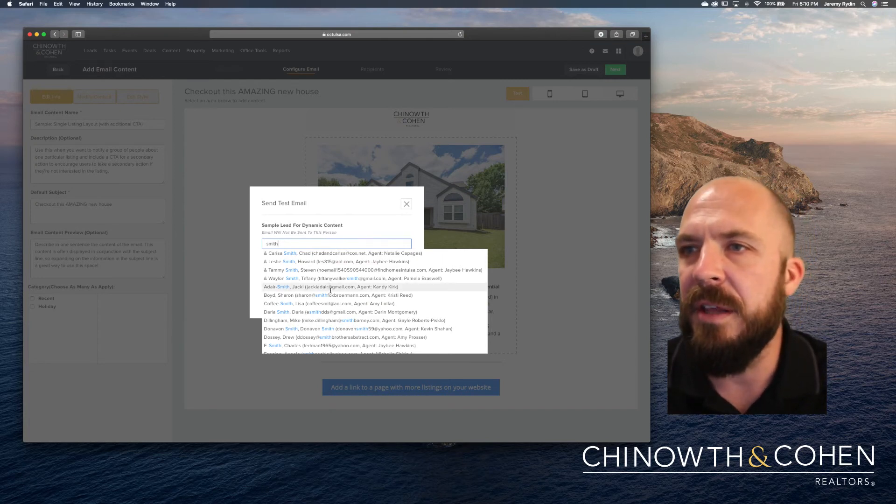
pyautogui.click(324, 304)
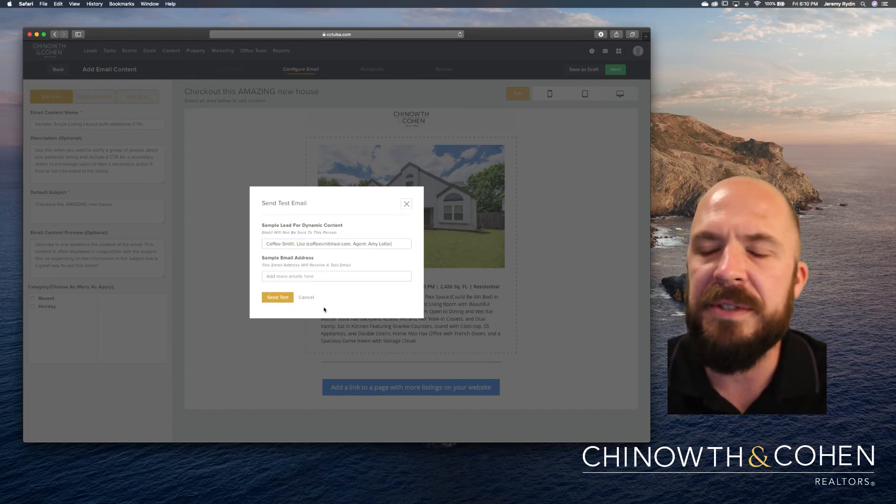
pyautogui.click(322, 275)
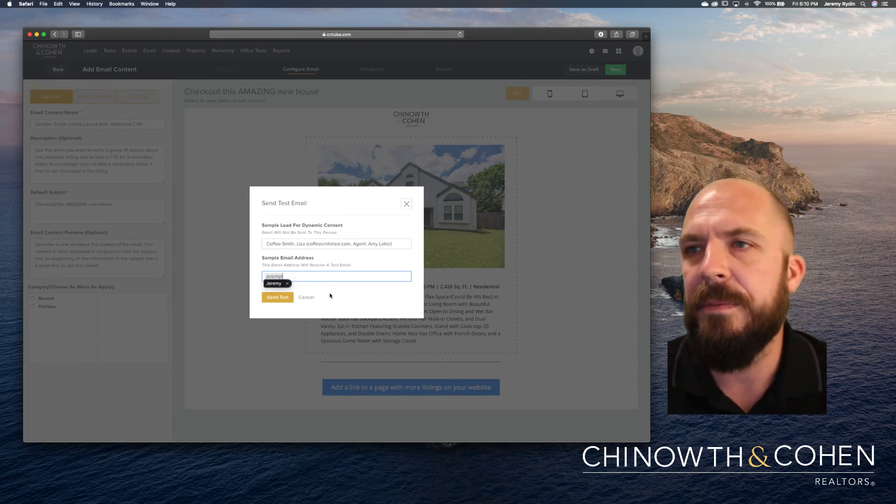
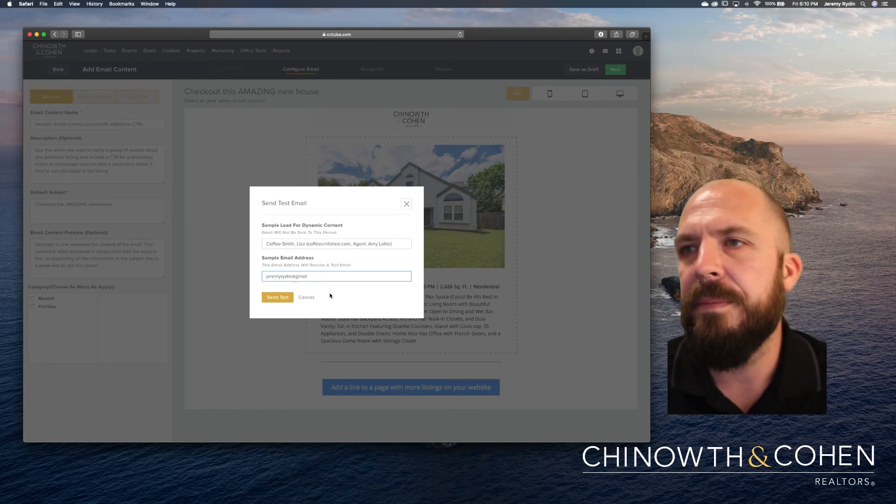
pyautogui.click(284, 301)
pyautogui.click(283, 300)
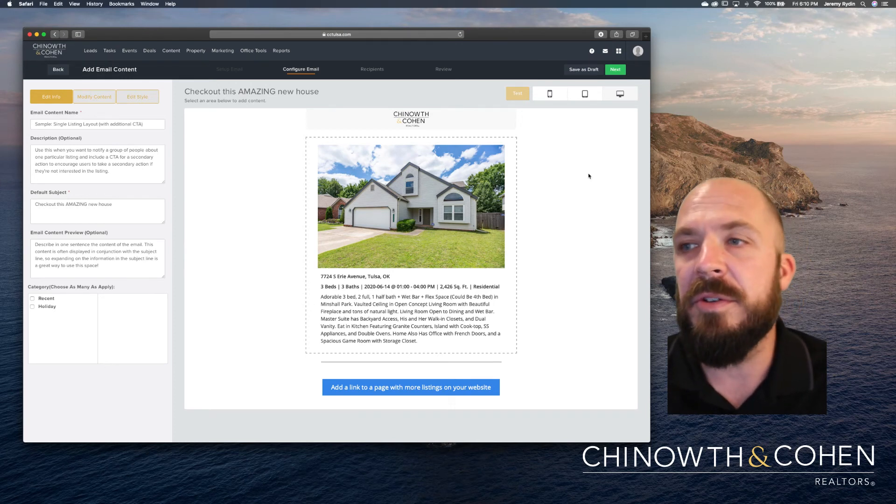
# Close the test-email form, check the Tulsa house preview, and continue to recipients.
pyautogui.scroll(-2, 590, 192)
pyautogui.scroll(-2, 590, 192)
pyautogui.scroll(3, 590, 191)
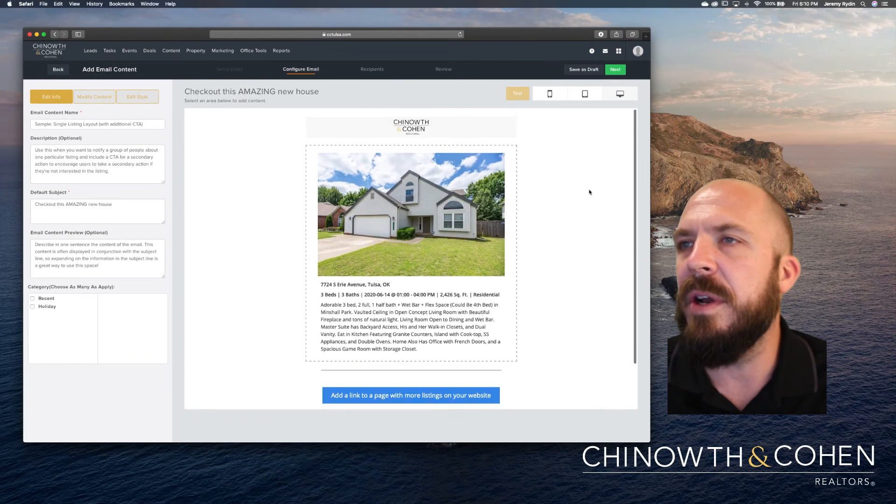
pyautogui.click(590, 208)
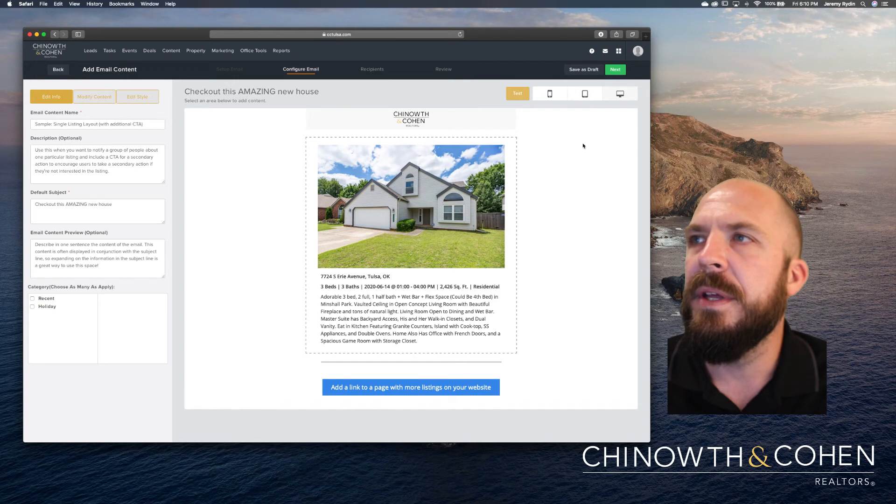
pyautogui.click(614, 71)
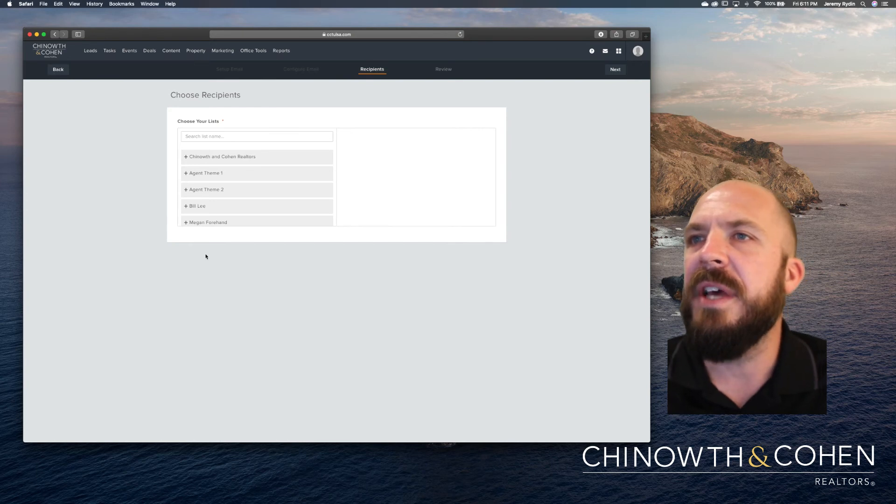
# Search lists for 'train' and select Test List - Training as the campaign's recipients.
pyautogui.click(225, 138)
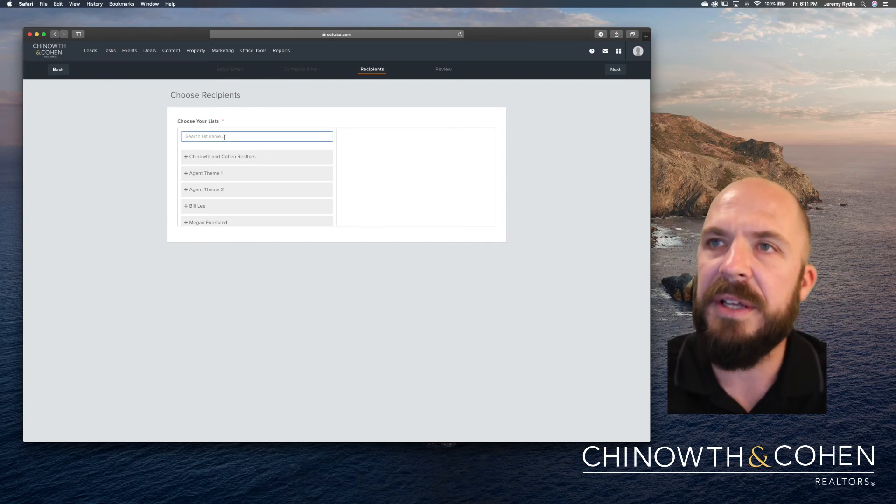
pyautogui.write('tra')
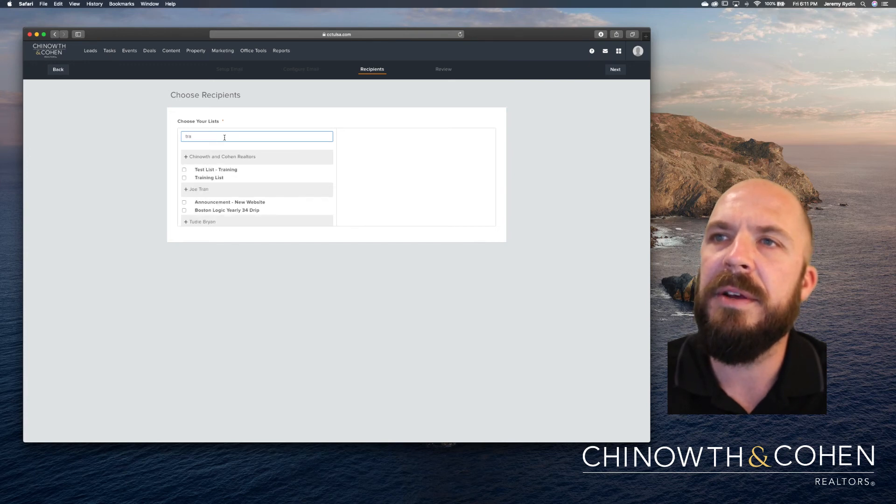
pyautogui.write('in')
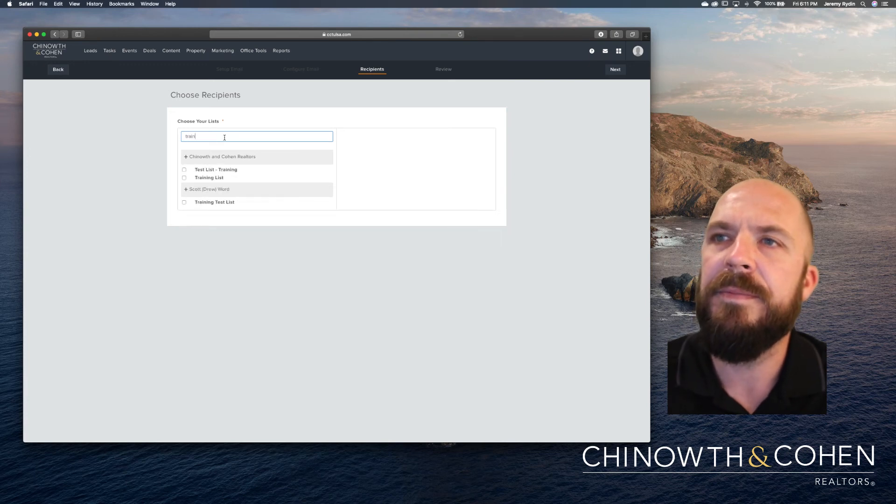
pyautogui.click(222, 171)
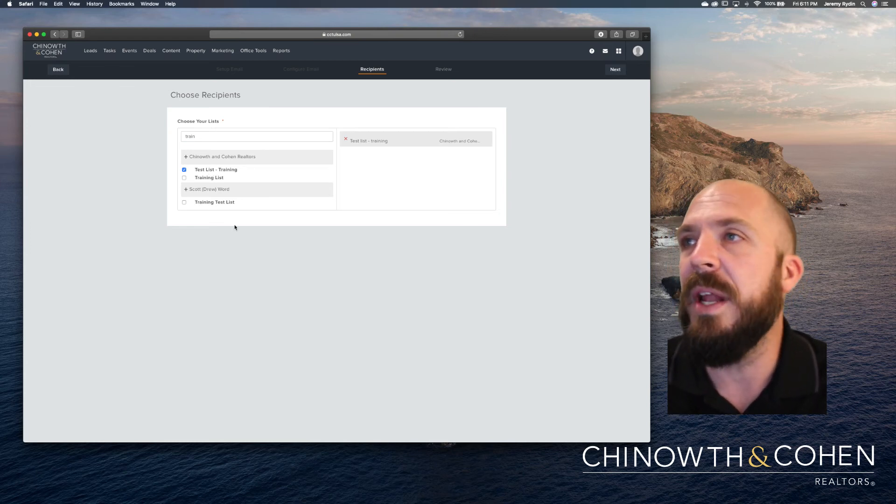
# Continue to the campaign's Review step.
pyautogui.click(616, 69)
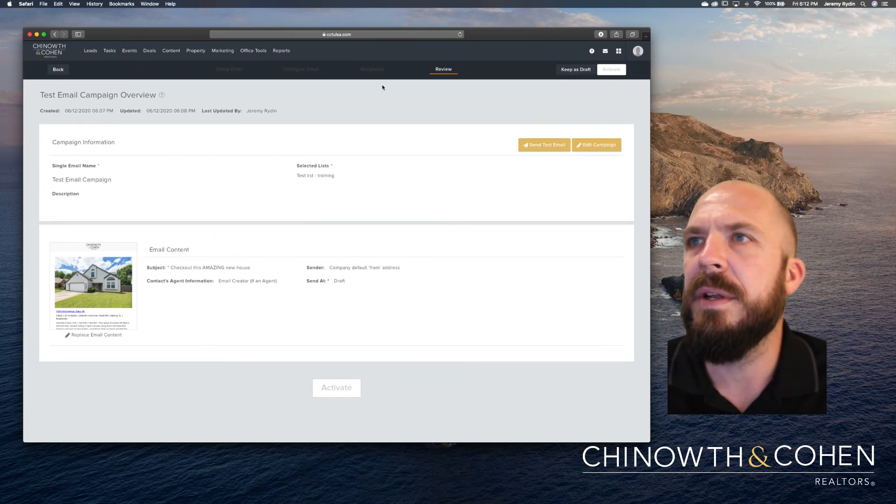
# Return to the Setup Email step, then continue to the Email Information step.
pyautogui.click(222, 70)
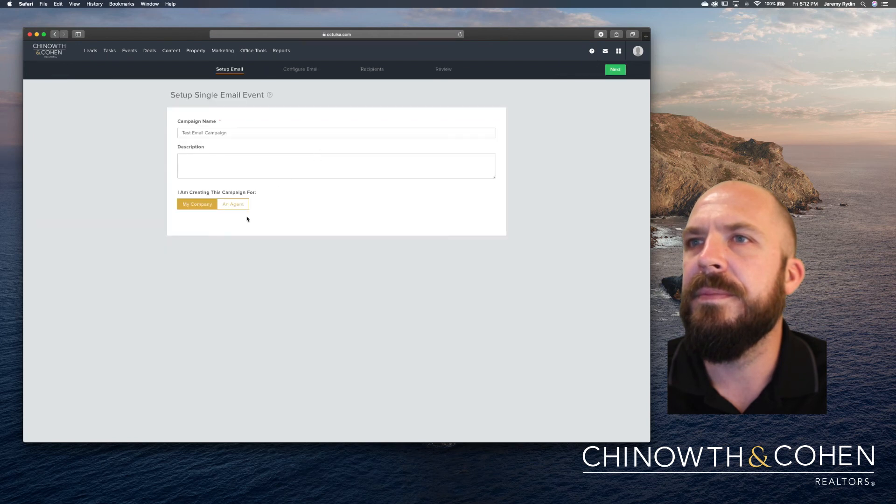
pyautogui.click(295, 72)
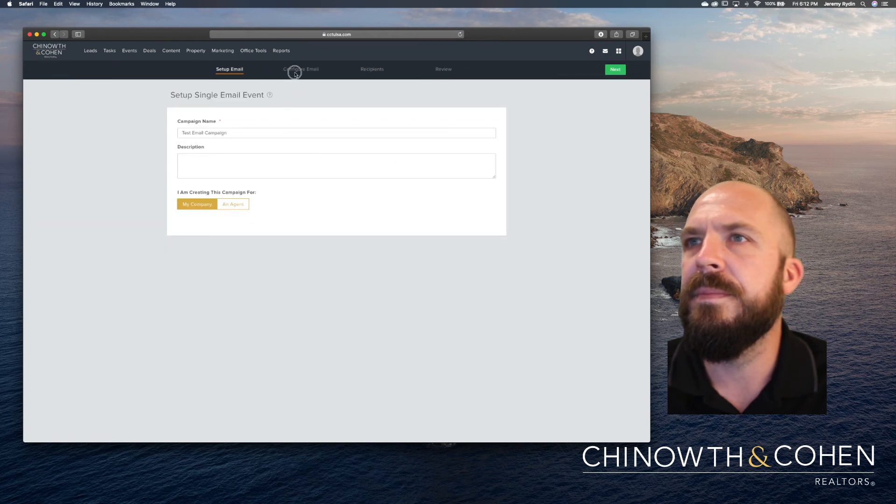
pyautogui.click(297, 68)
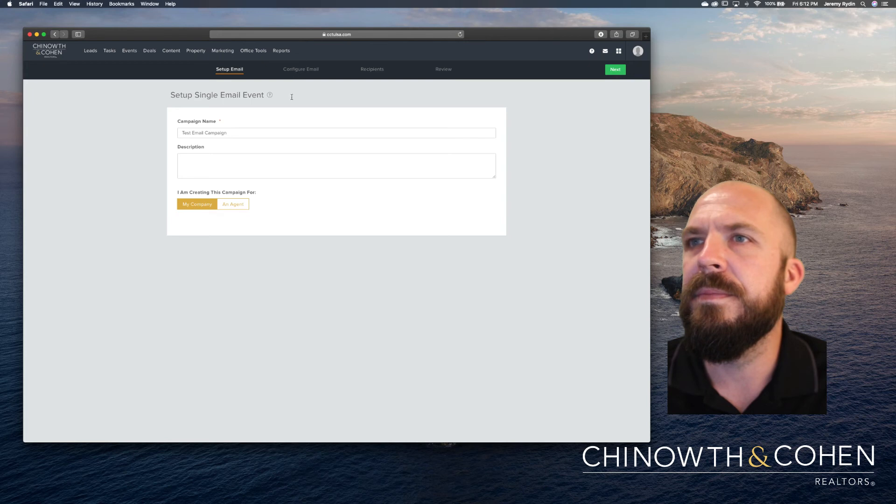
pyautogui.click(614, 71)
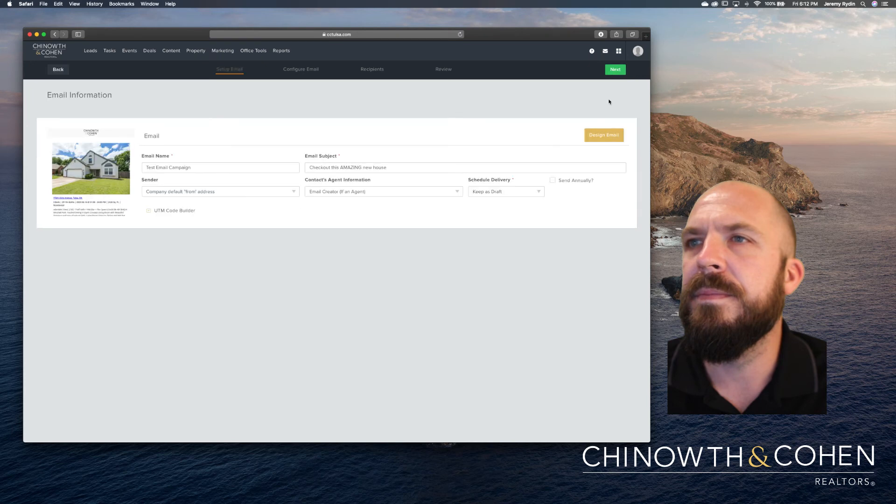
# Switch delivery to Schedule Date/Time for June 25, 2020 at 06:12 PM.
pyautogui.click(531, 190)
pyautogui.click(565, 241)
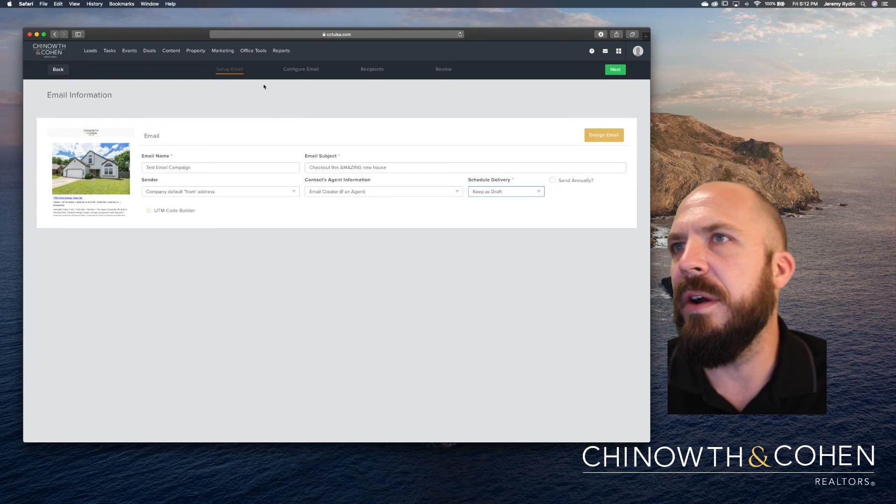
pyautogui.click(512, 192)
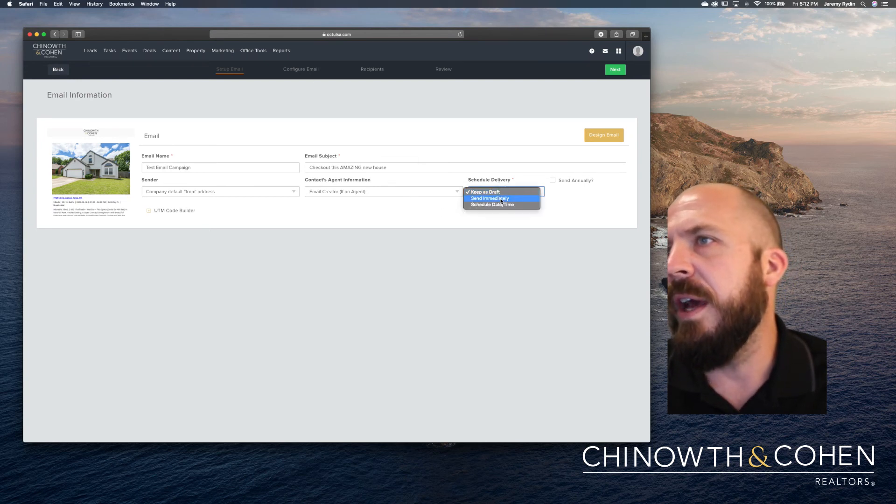
pyautogui.click(499, 205)
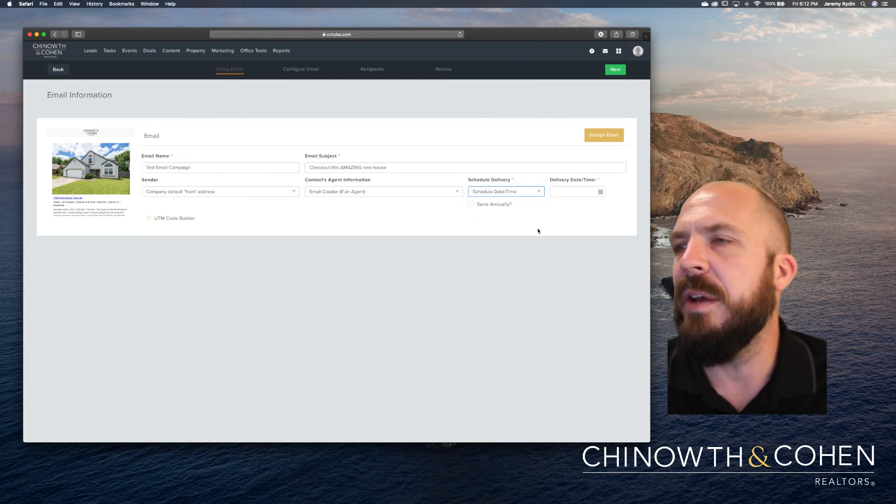
pyautogui.click(599, 193)
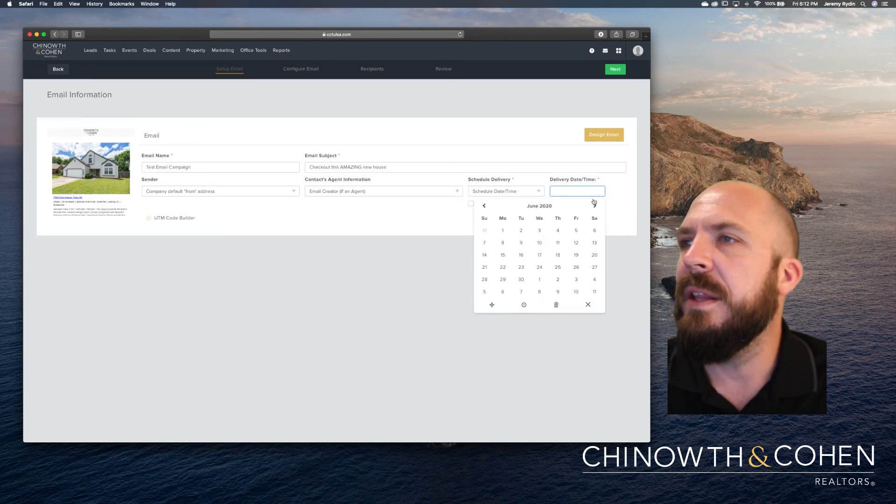
pyautogui.click(557, 268)
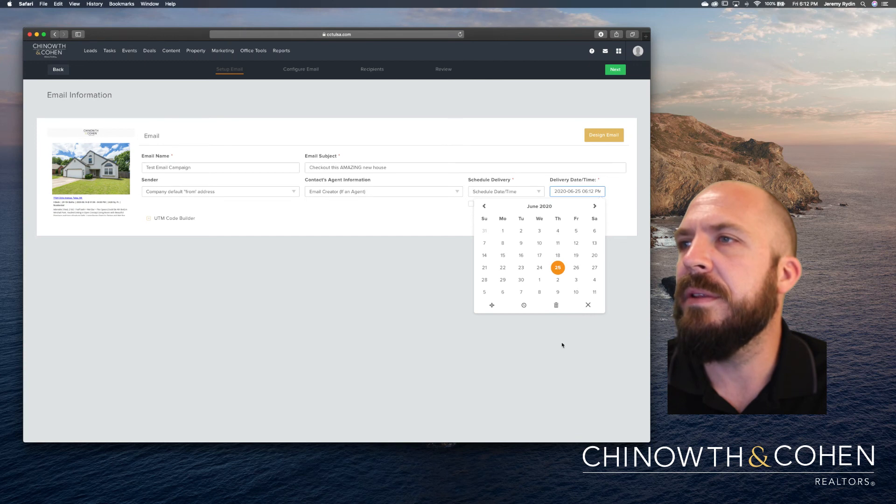
pyautogui.click(583, 332)
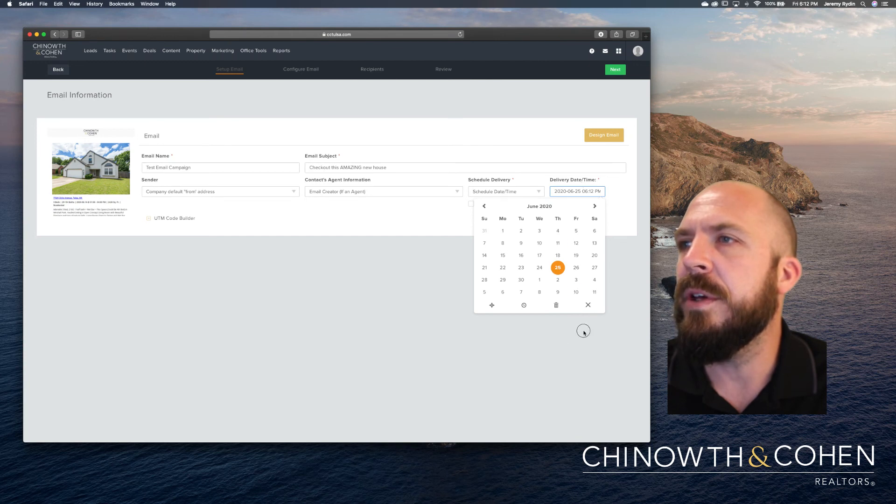
pyautogui.click(610, 70)
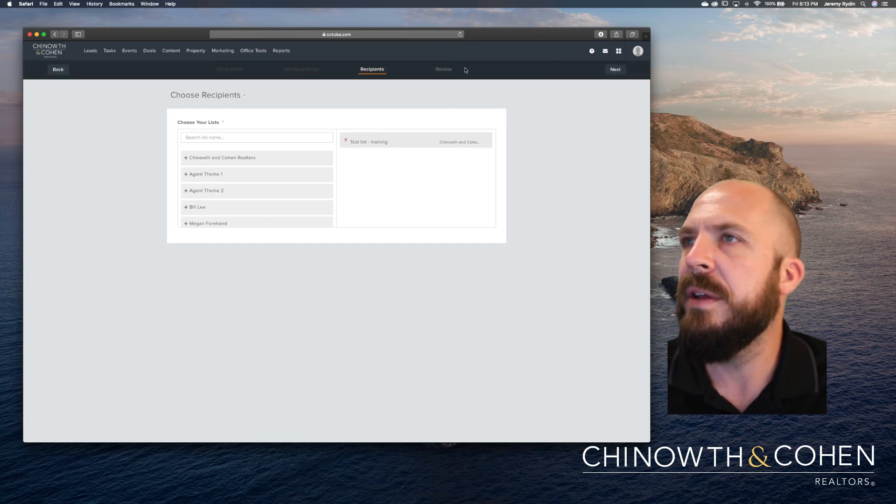
# Open the review showing Send At 06/25/2020 06:12 PM to Test list - training.
pyautogui.click(614, 70)
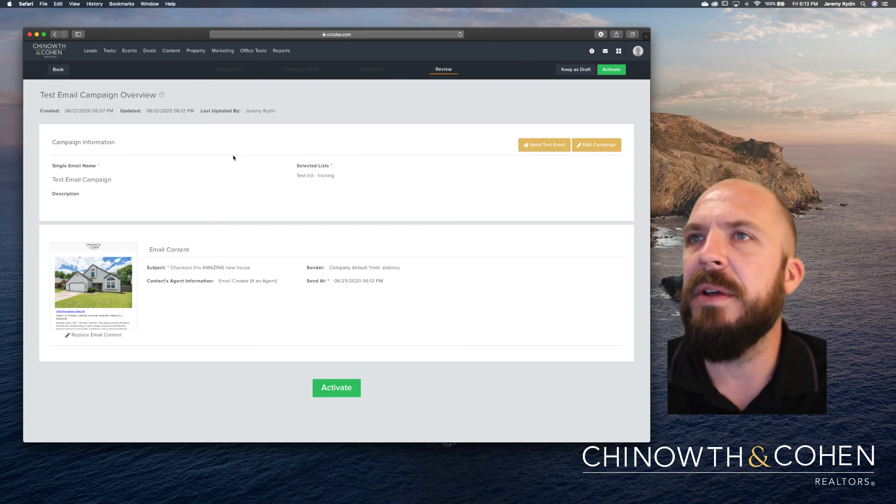
pyautogui.click(223, 51)
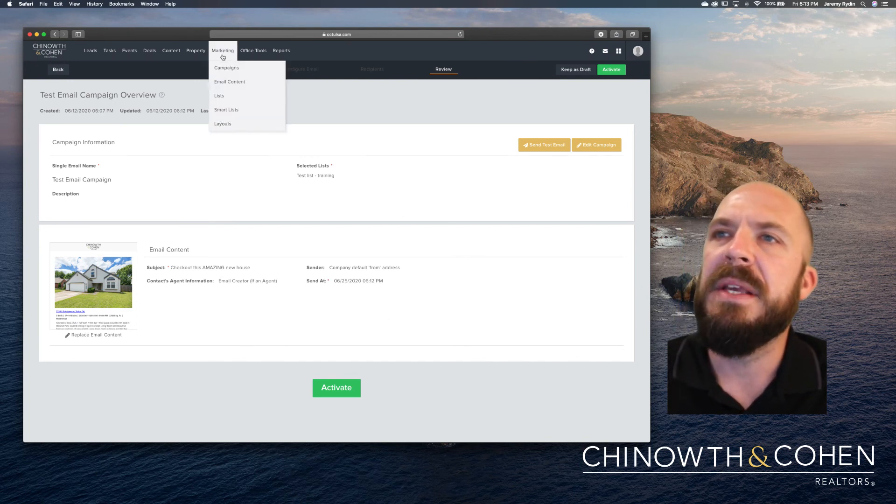
# Browse Office Tools > Resources' training, link and marketing items, then open the Bulletin Board.
pyautogui.click(245, 55)
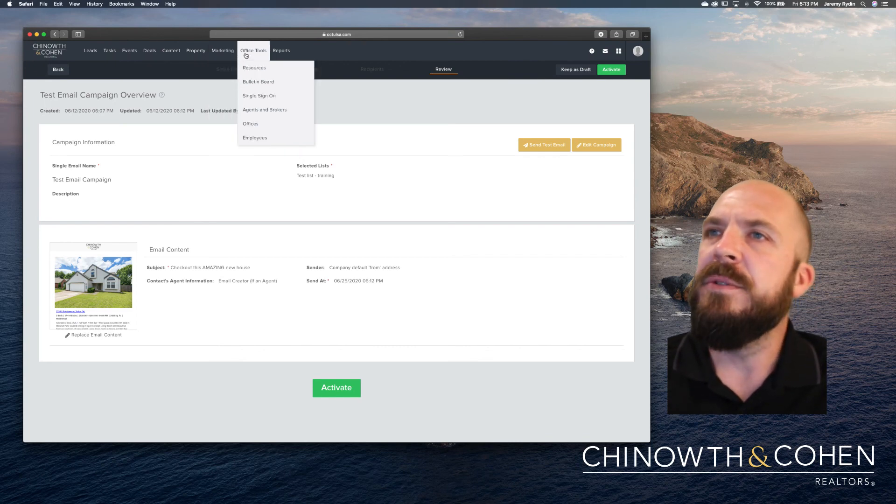
pyautogui.click(251, 72)
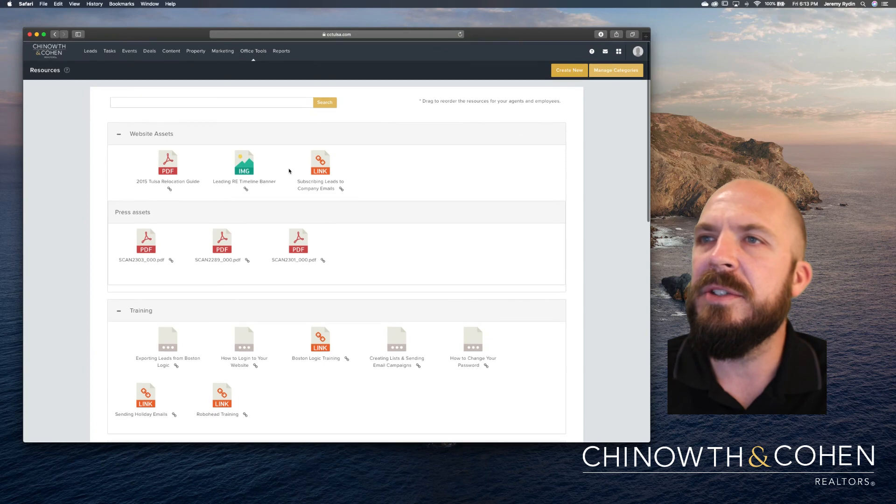
pyautogui.scroll(-5, 300, 205)
pyautogui.scroll(-15, 299, 208)
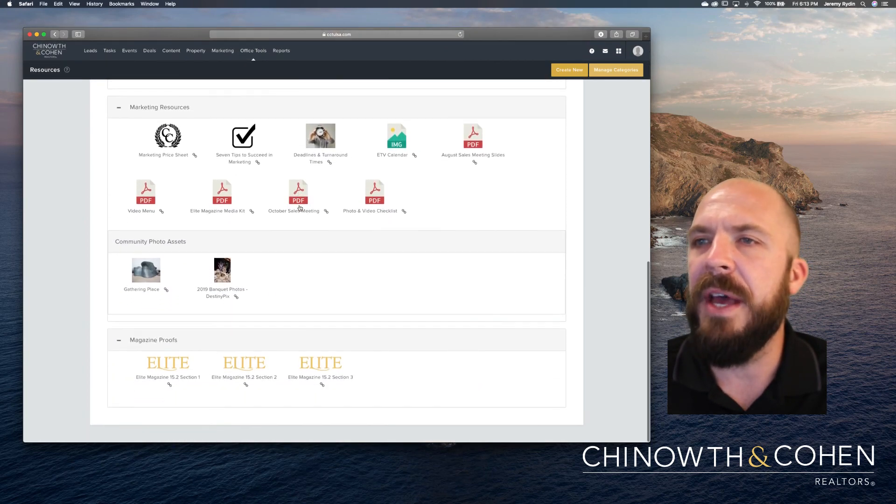
pyautogui.scroll(4, 299, 208)
pyautogui.scroll(14, 300, 208)
pyautogui.scroll(-18, 299, 208)
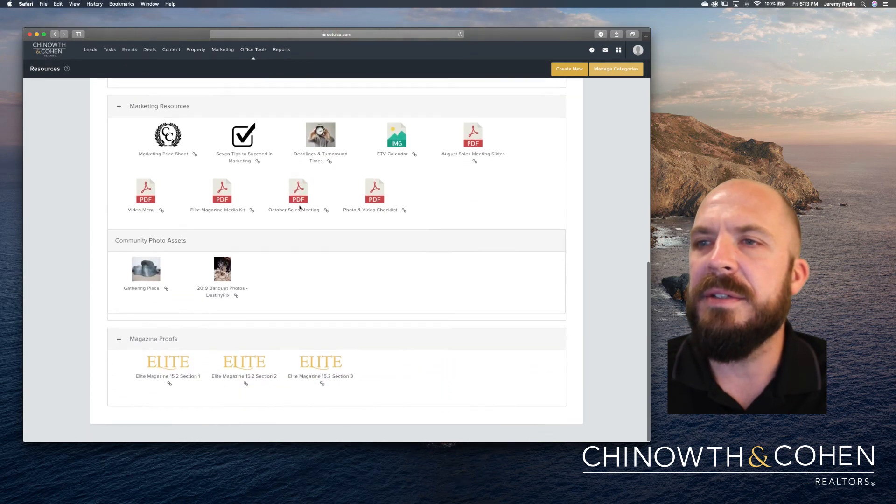
pyautogui.scroll(7, 235, 359)
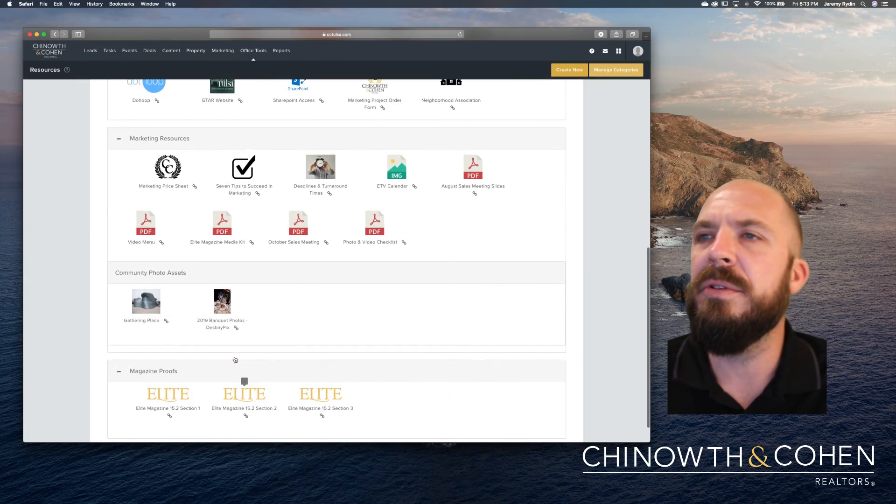
pyautogui.scroll(1, 235, 360)
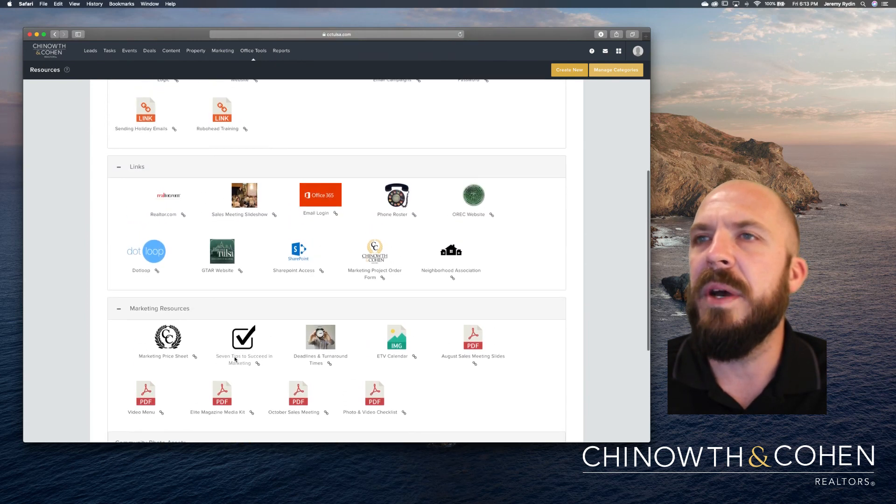
pyautogui.scroll(4, 235, 360)
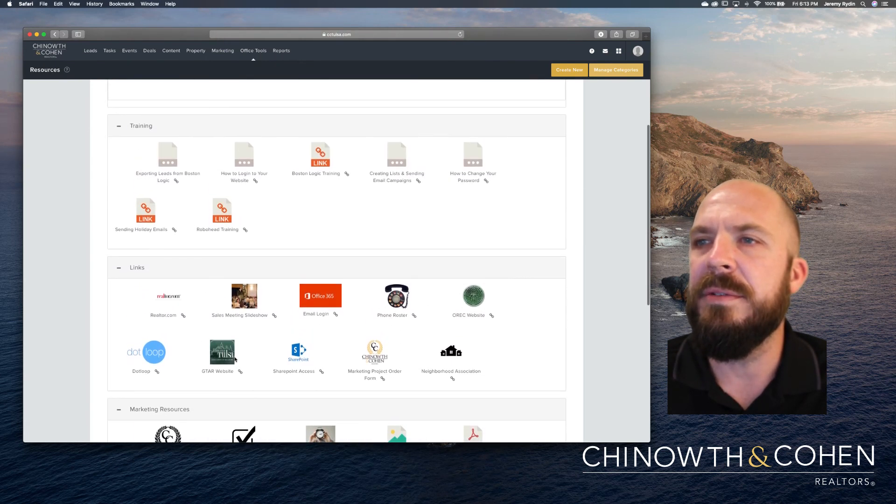
pyautogui.scroll(-3, 214, 237)
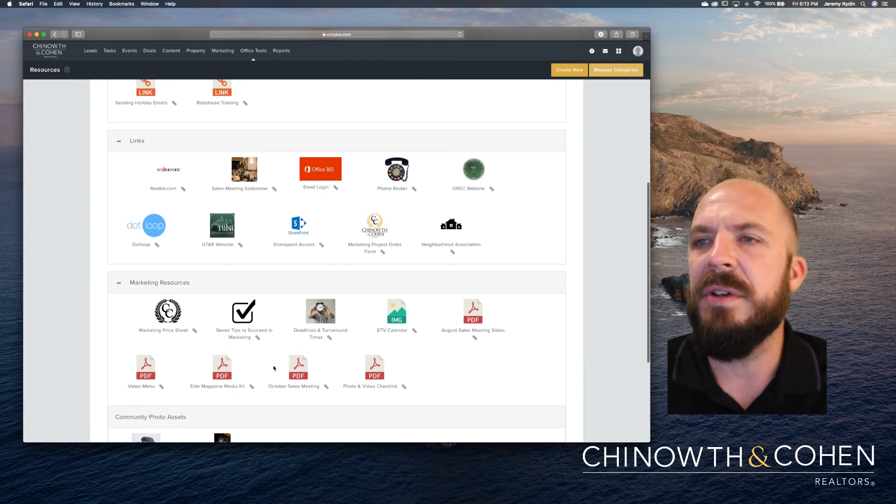
pyautogui.scroll(-5, 274, 369)
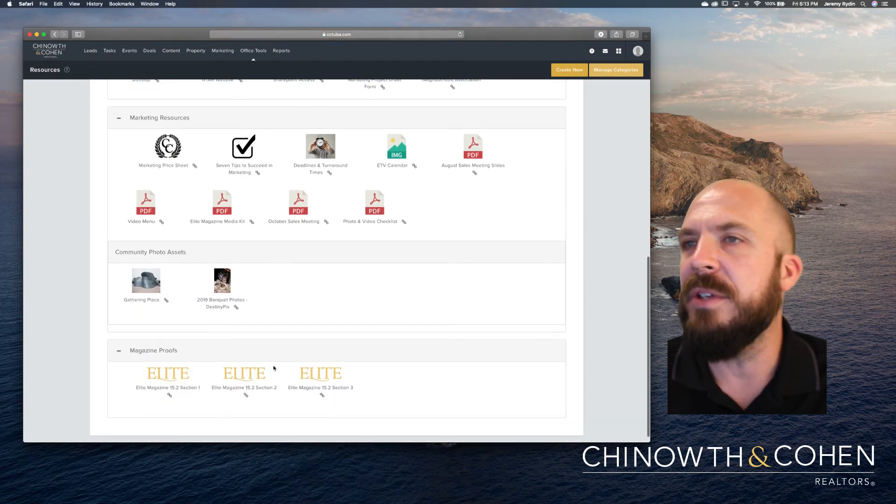
pyautogui.scroll(10, 274, 368)
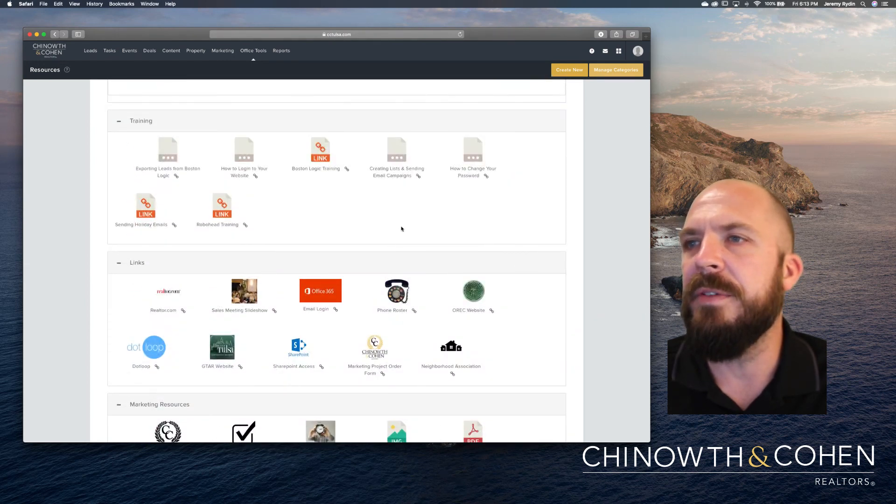
pyautogui.moveTo(255, 58)
pyautogui.click(259, 83)
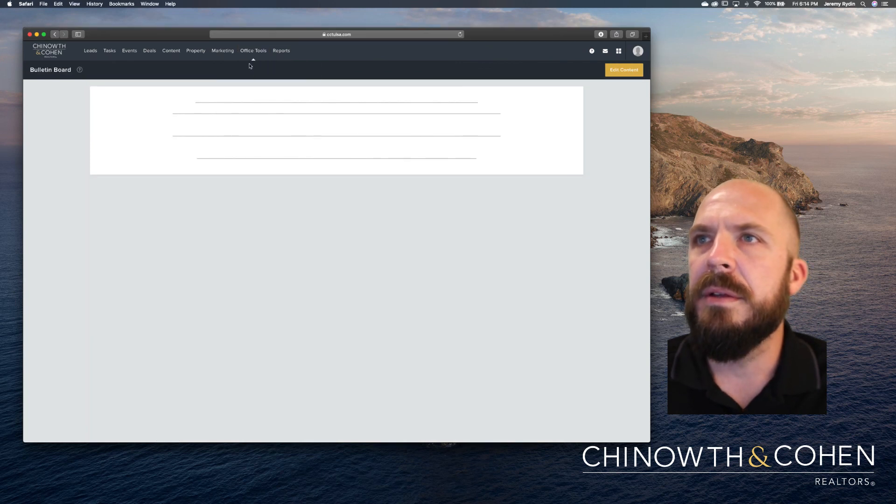
# Open Office Tools > Employees, listing 25 non-agent, non-broker employees, and nudge the window up.
pyautogui.moveTo(251, 55)
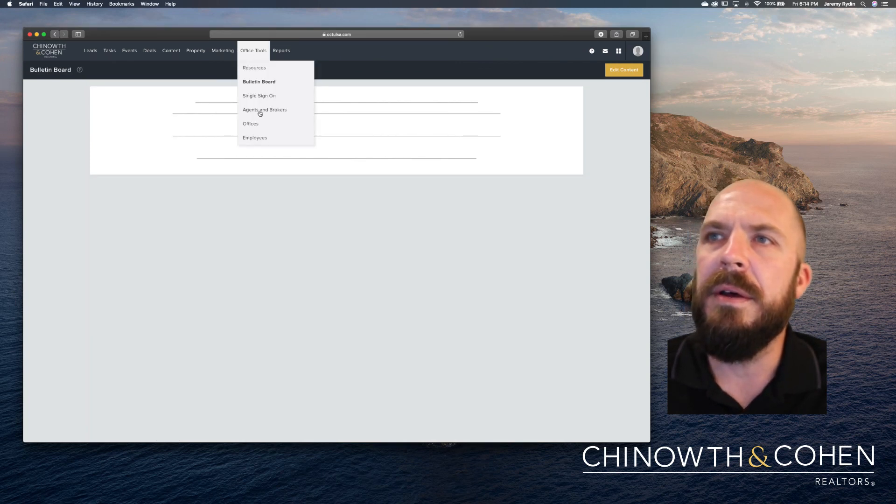
pyautogui.click(257, 139)
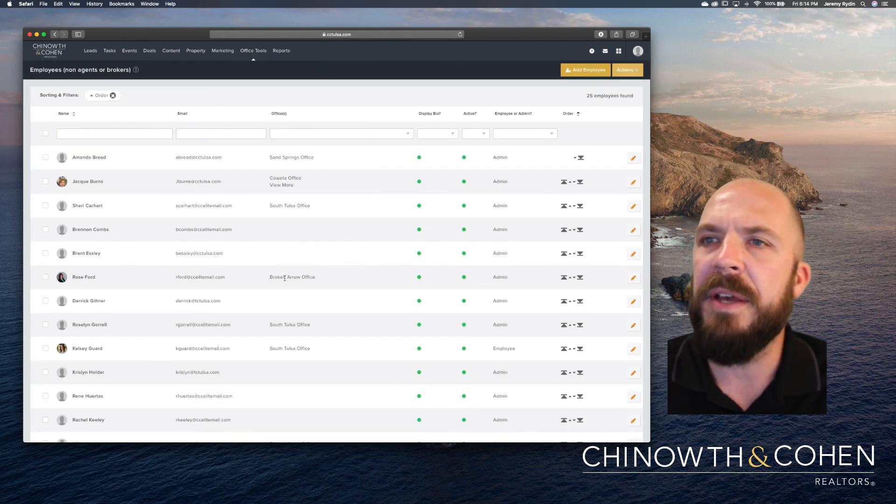
pyautogui.moveTo(281, 53)
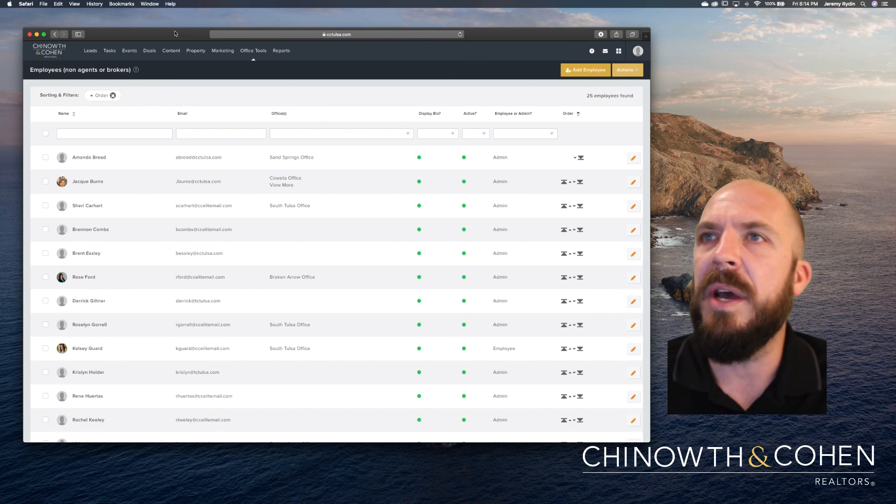
pyautogui.moveTo(175, 34); pyautogui.dragTo(167, 27)
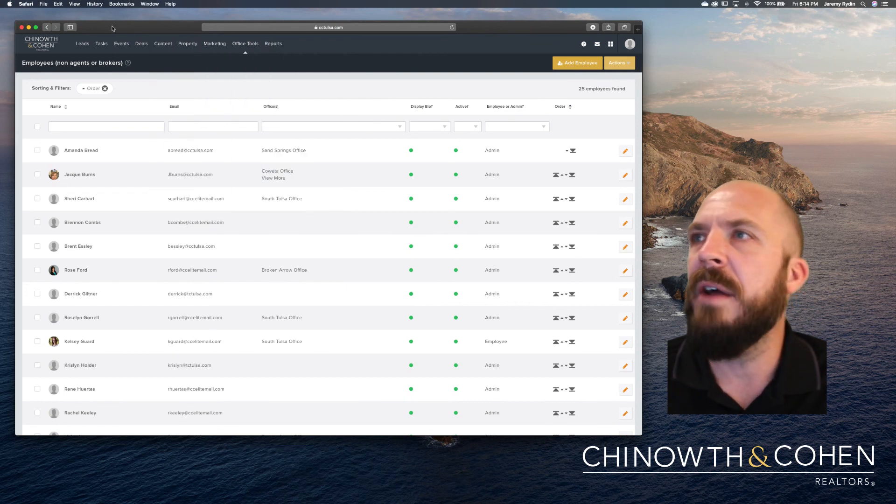
pyautogui.moveTo(115, 47)
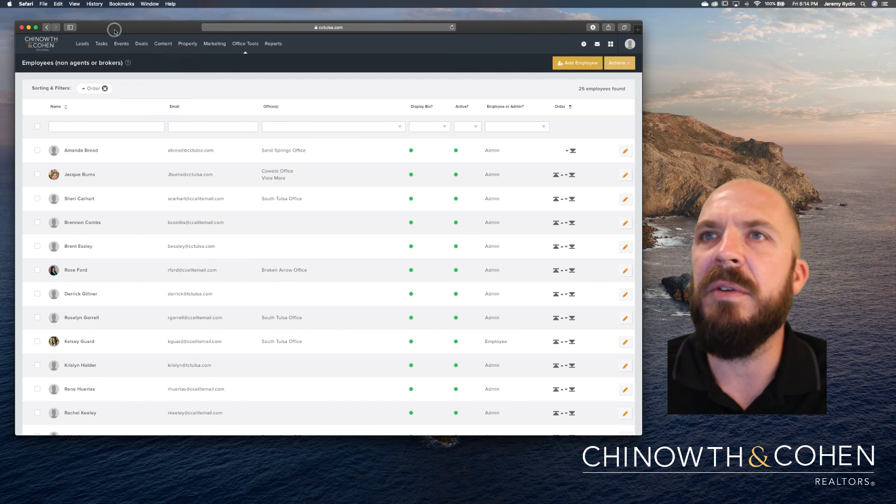